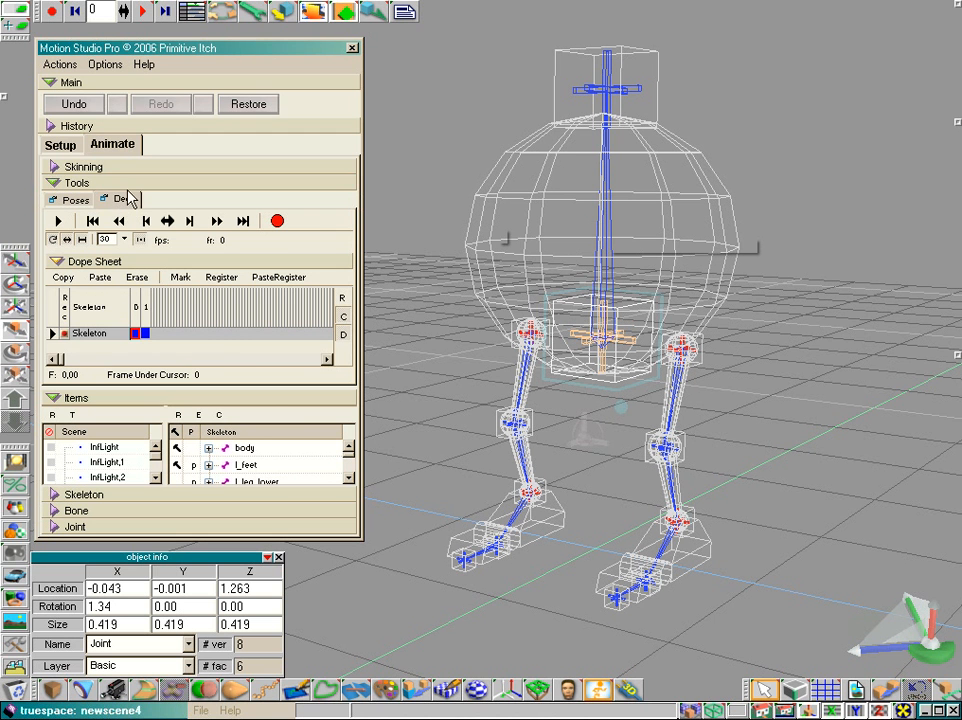
- Undock the Deck into its own floating window and collapse the Tools section to enlarge the Items list
left_click_drag(120, 205, 499, 42)
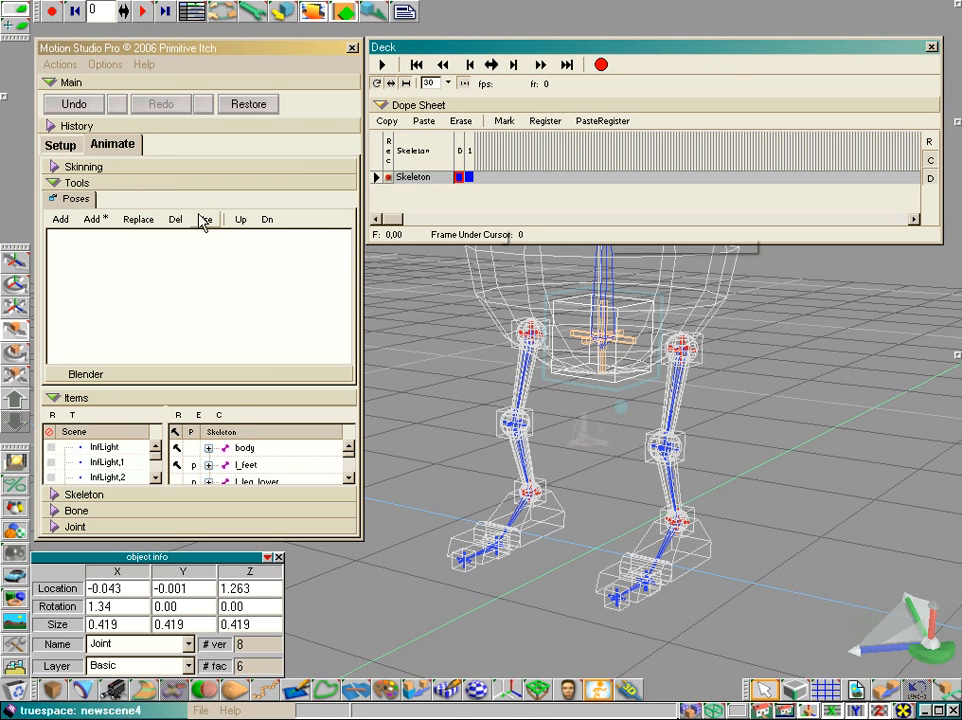
left_click(931, 49)
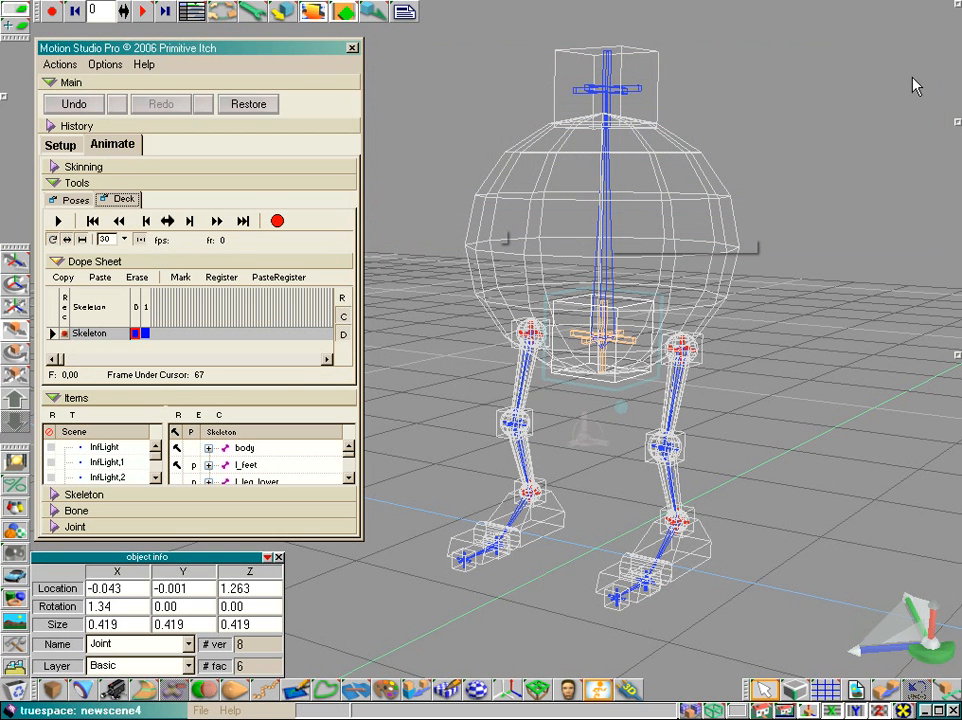
left_click_drag(126, 201, 511, 40)
left_click(60, 182)
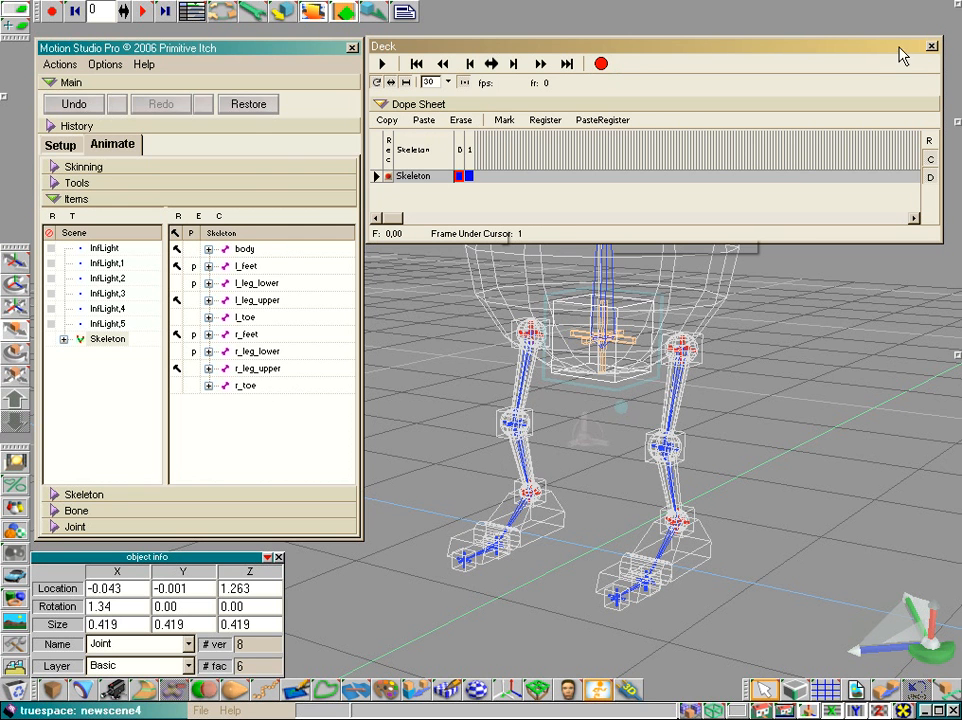
left_click(722, 46)
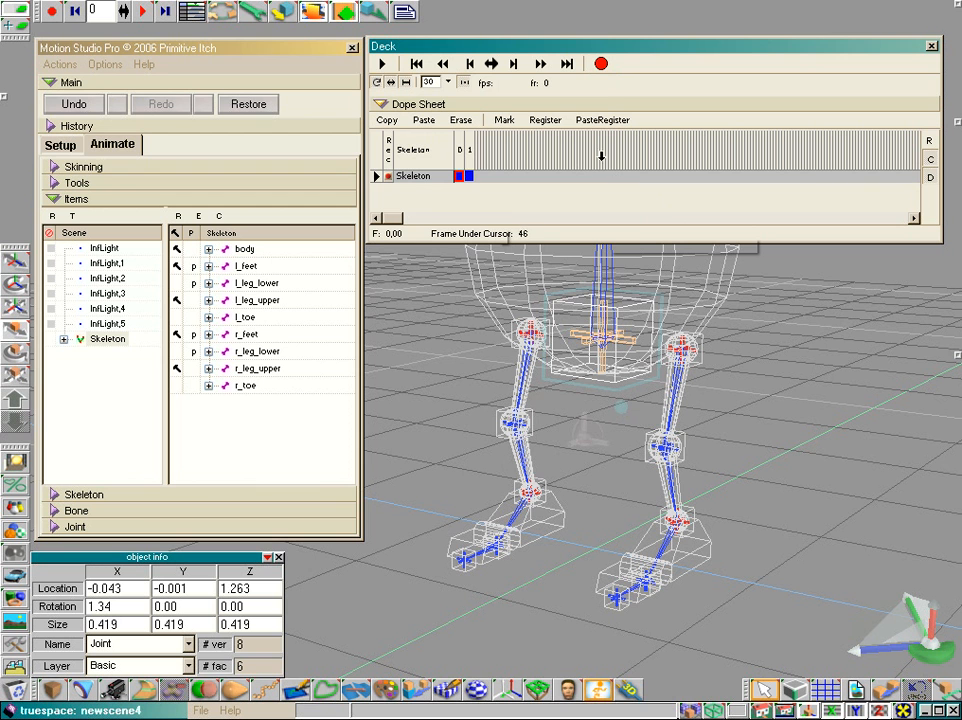
- Record keyframes for the Skeleton at frames 10 and 20 in the Dope Sheet
right_click(500, 147)
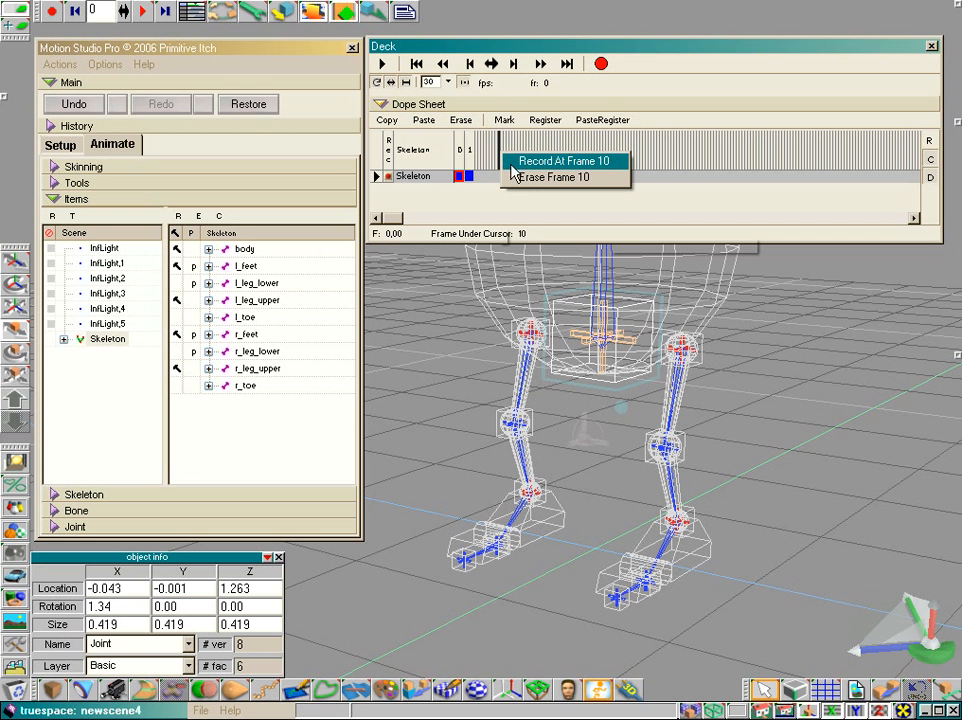
left_click(573, 162)
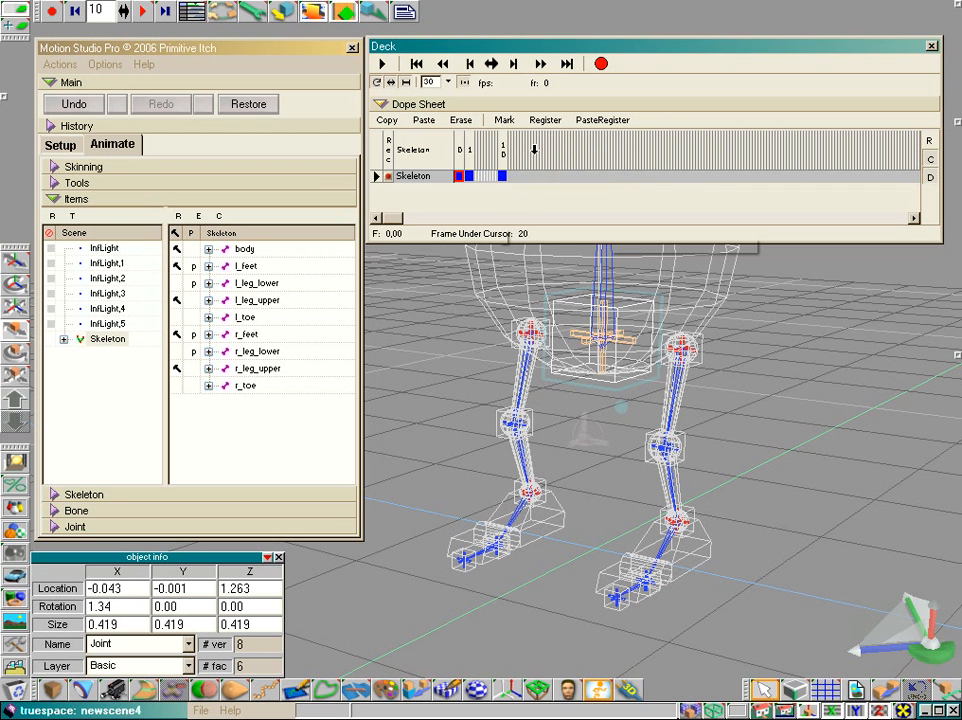
left_click(534, 150)
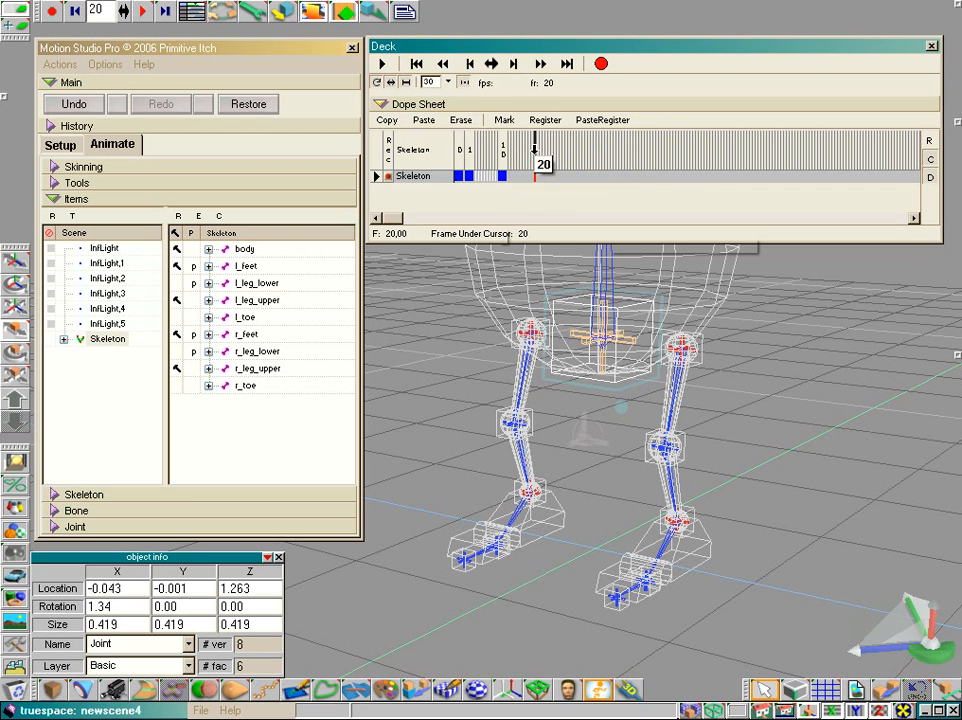
left_click(514, 65)
left_click(514, 65)
left_click(514, 65)
left_click(514, 65)
left_click(514, 65)
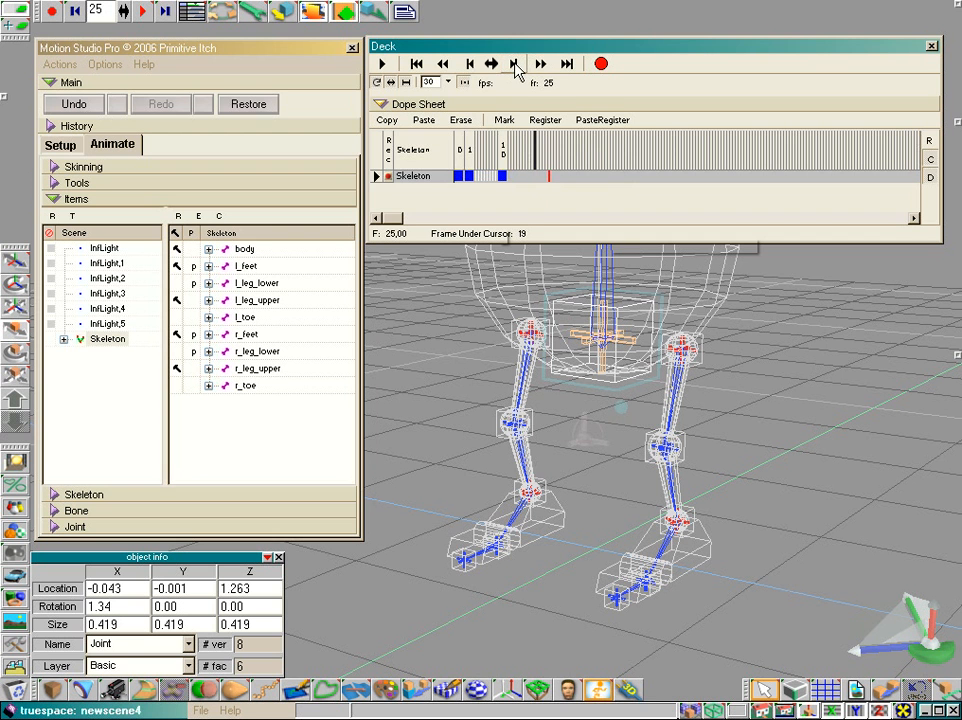
left_click(474, 67)
left_click(474, 67)
left_click(474, 67)
left_click(474, 67)
left_click(474, 67)
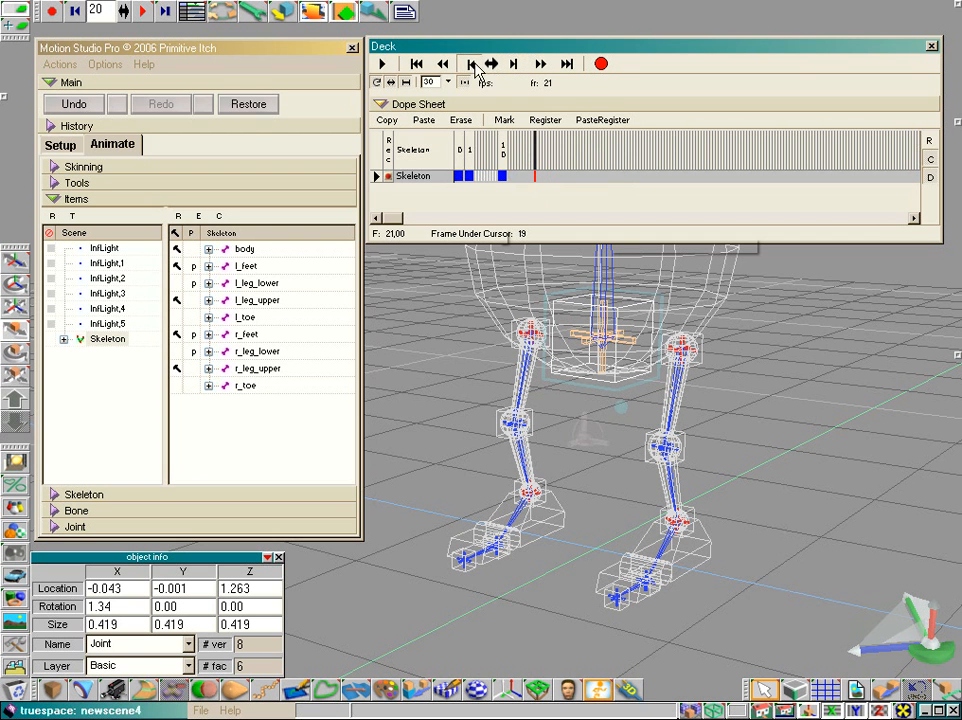
left_click(601, 65)
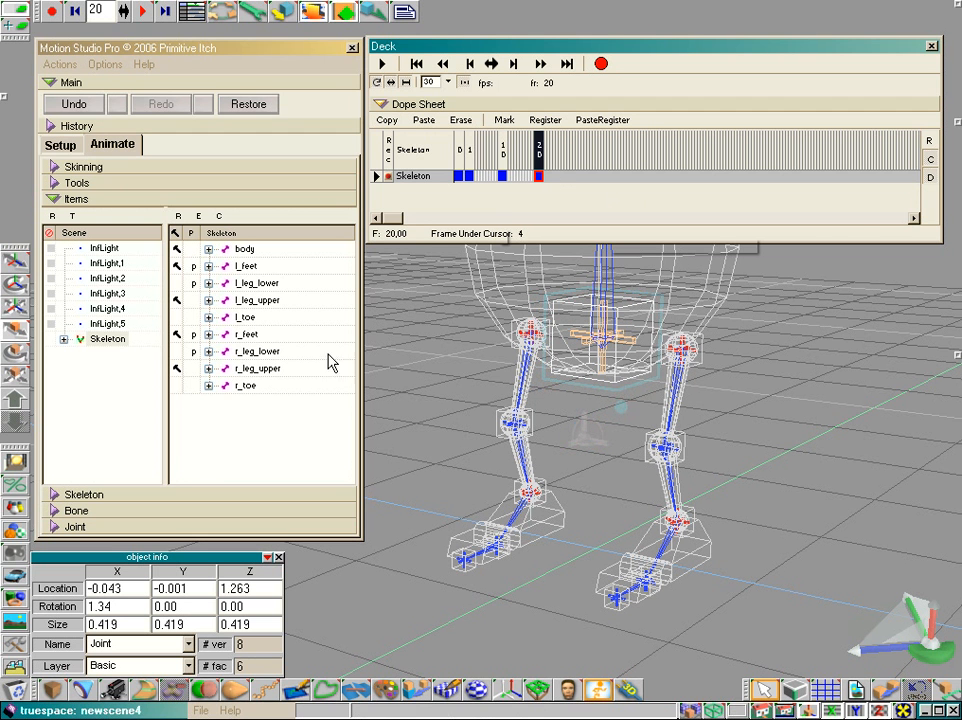
- Select the Skeleton object from the scene items and make frame 20 the current frame
right_click(119, 343)
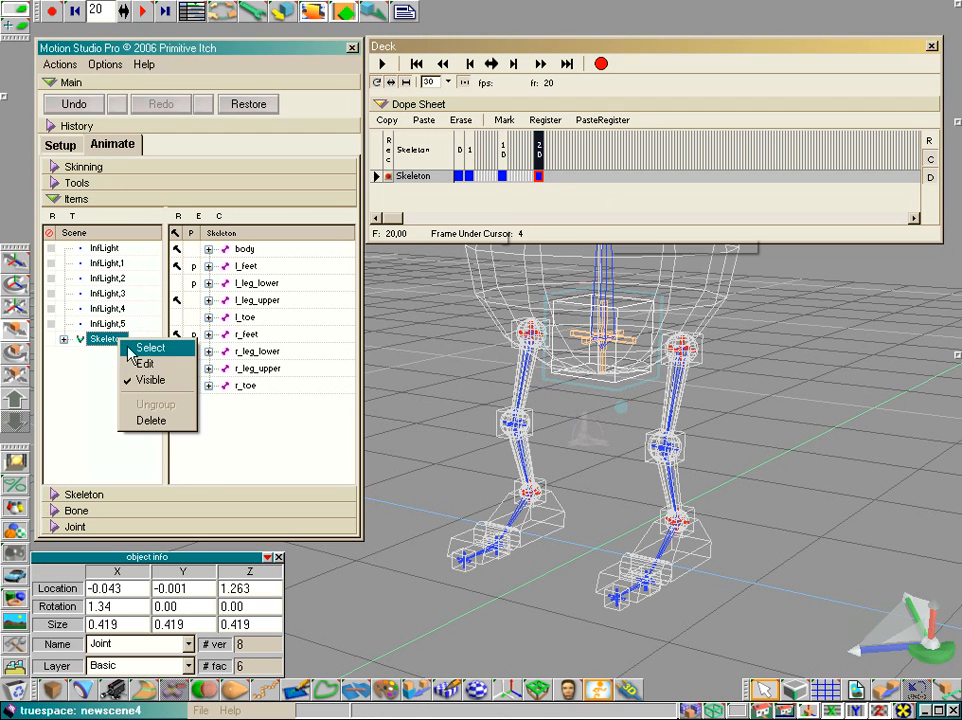
left_click(141, 346)
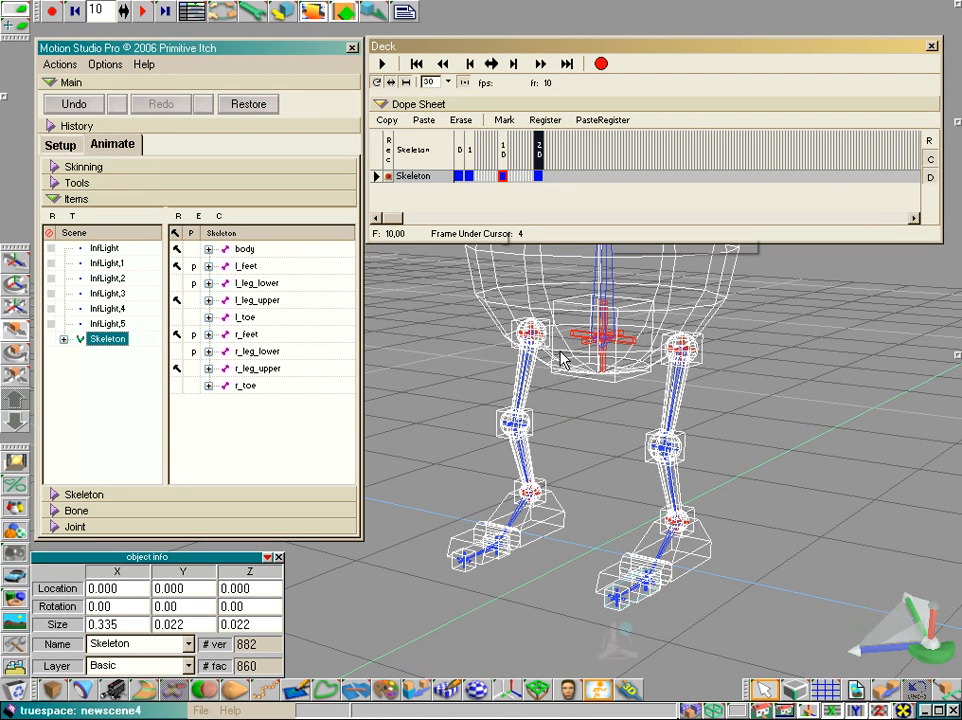
left_click(539, 148)
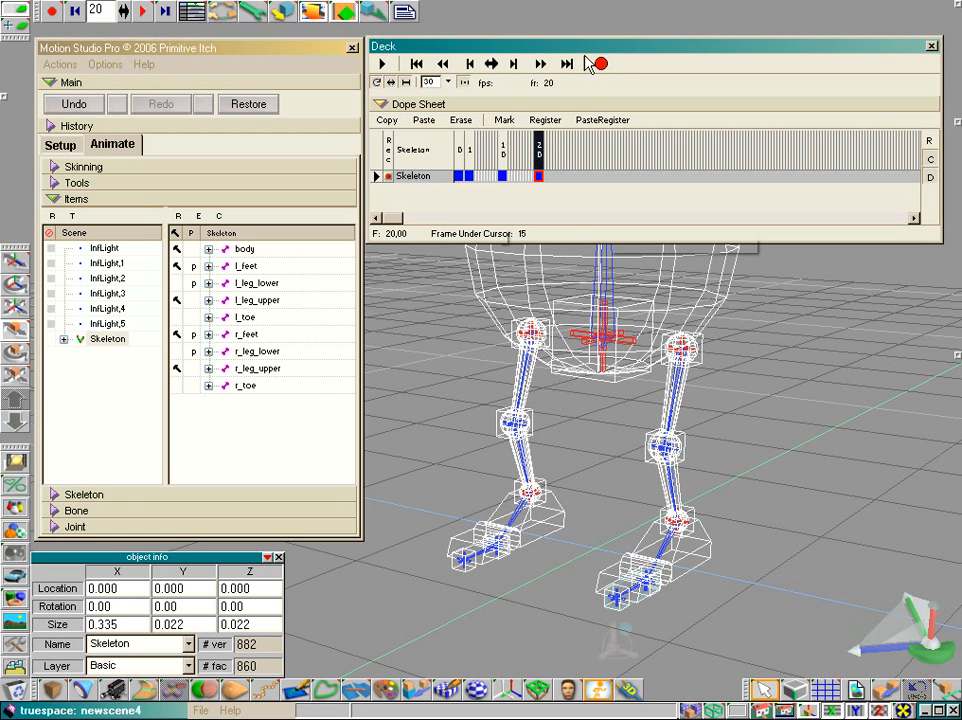
- Switch the Skeleton track's recording off and on again, and make the Deck window taller
left_click(389, 177)
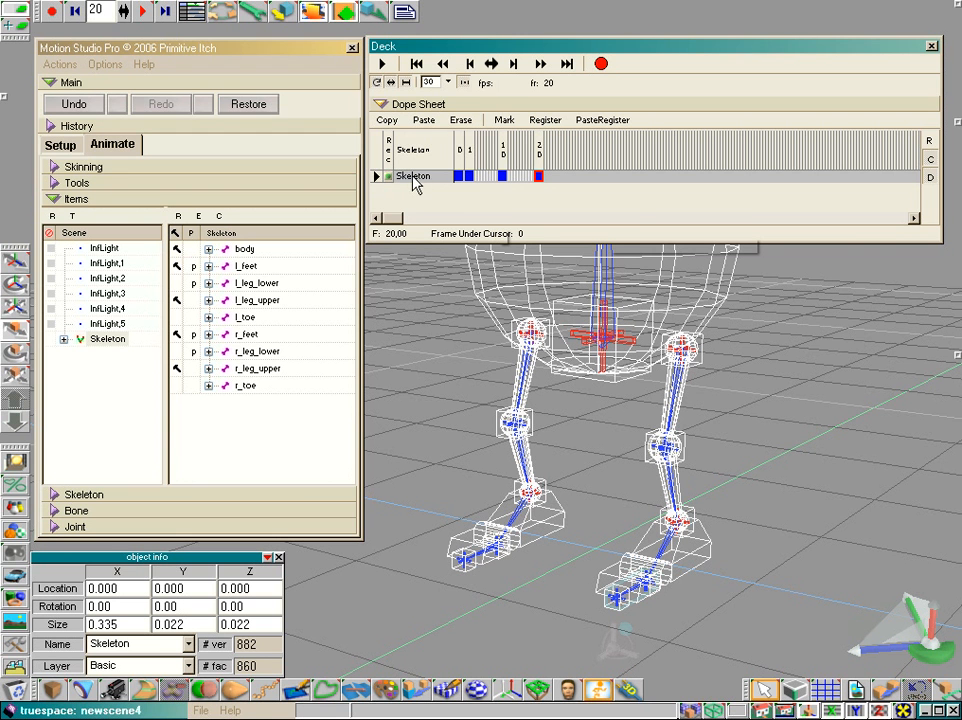
left_click_drag(412, 238, 412, 273)
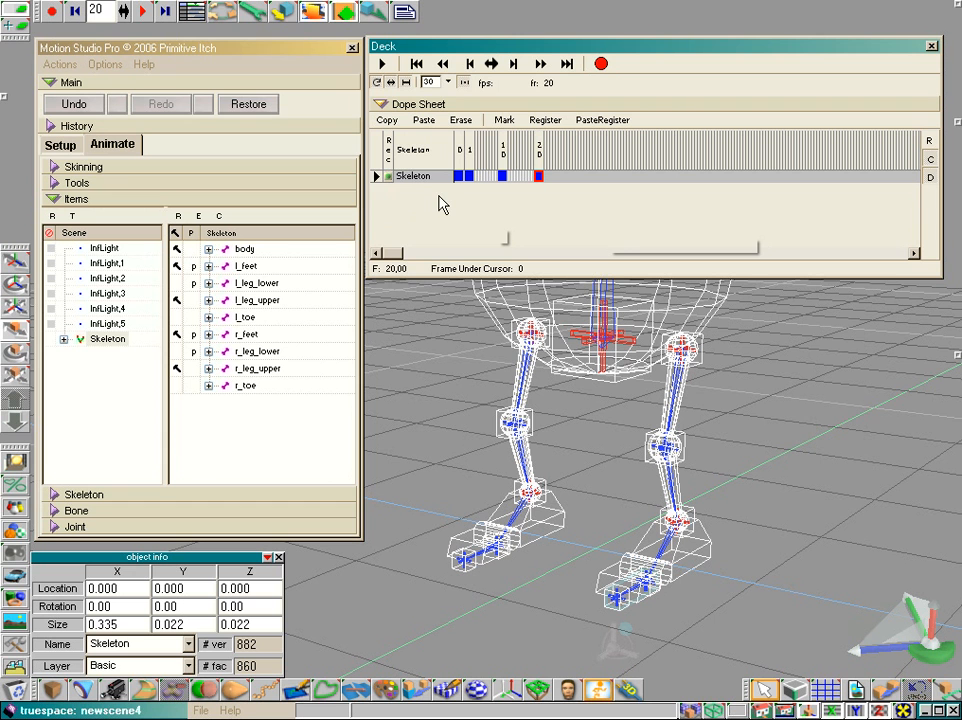
left_click(390, 179)
- Erase frames 10 to 20 of the Skeleton track in the Dope Sheet
right_click(538, 148)
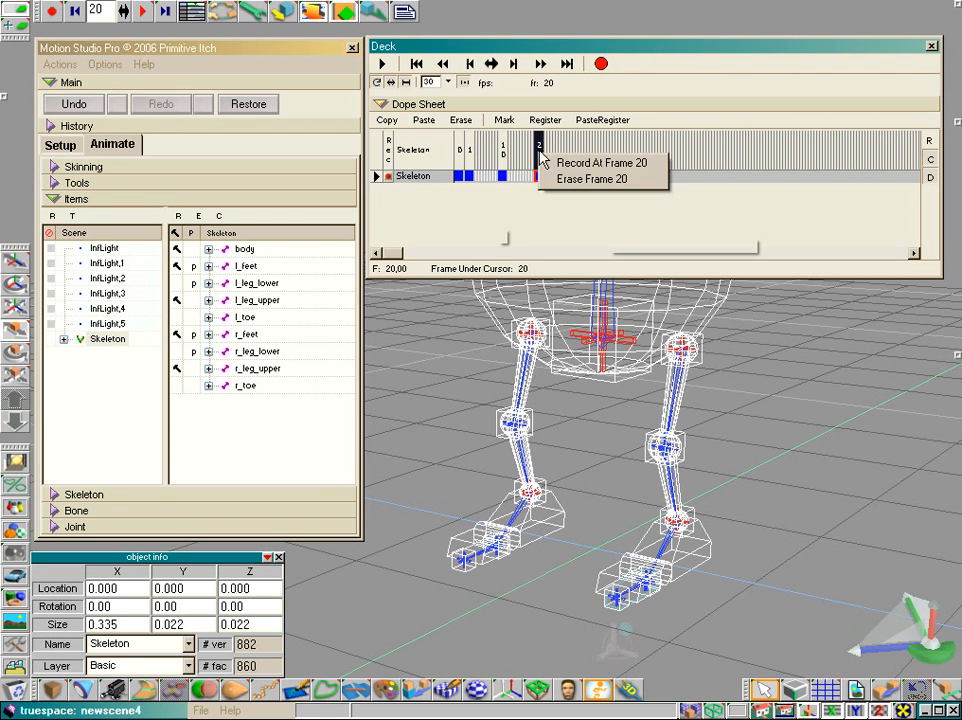
left_click(555, 180)
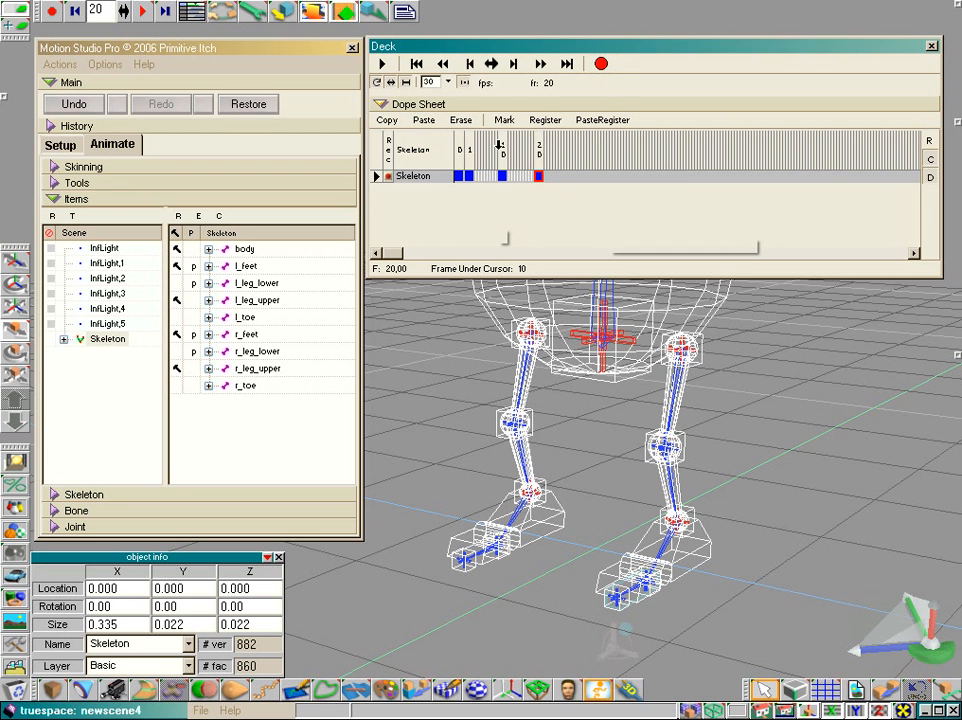
left_click_drag(501, 148, 543, 146)
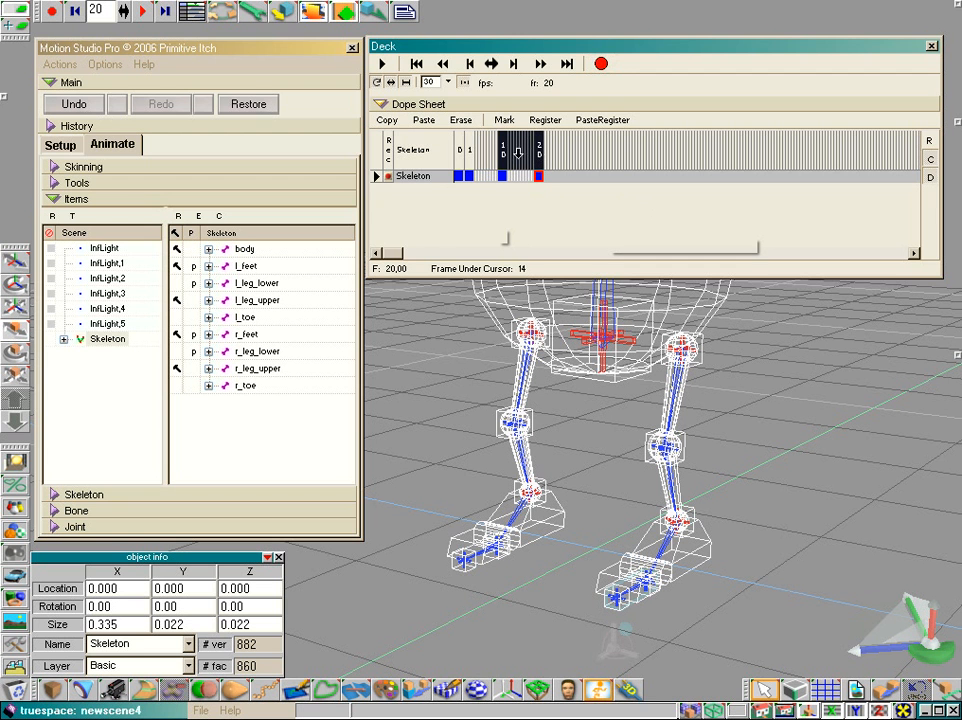
left_click(463, 123)
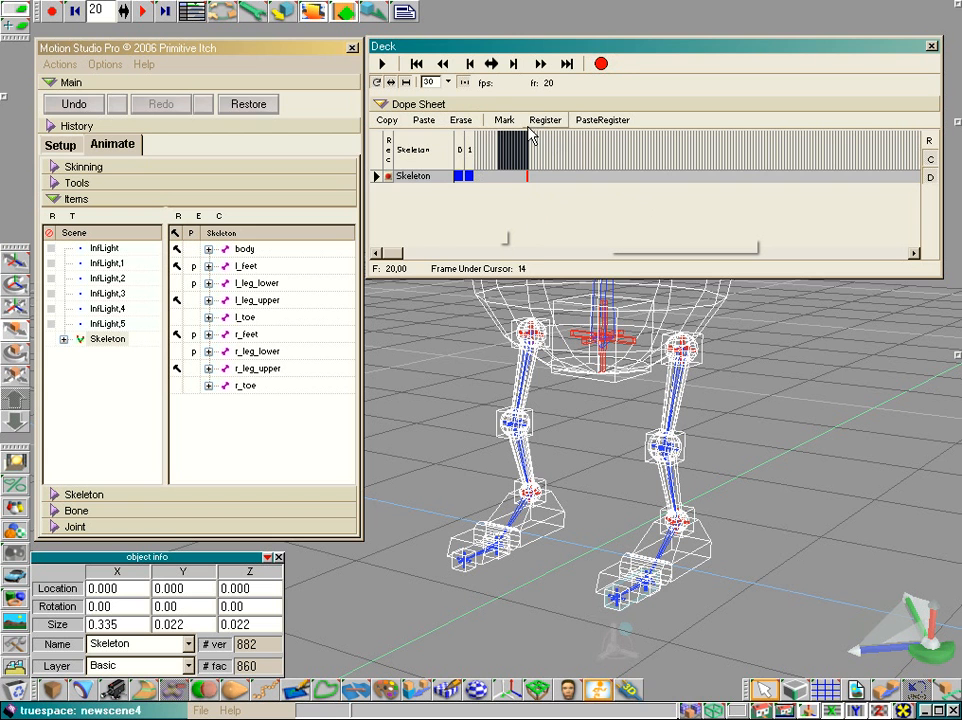
- Record Skeleton keyframes at the current frame 20 and at frame 9
left_click(495, 145)
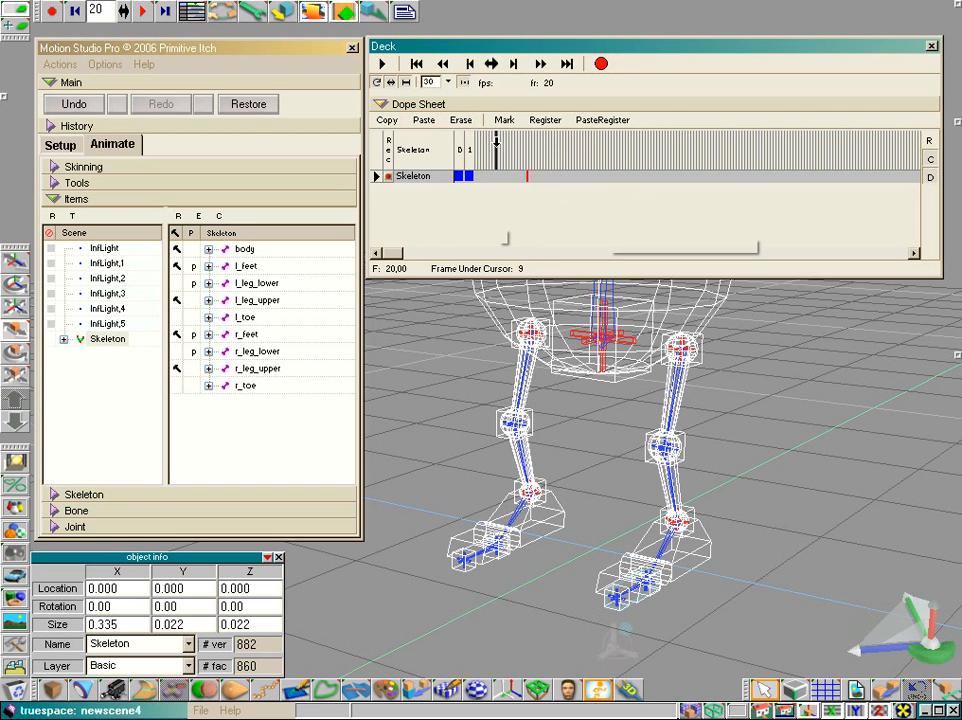
left_click(600, 64)
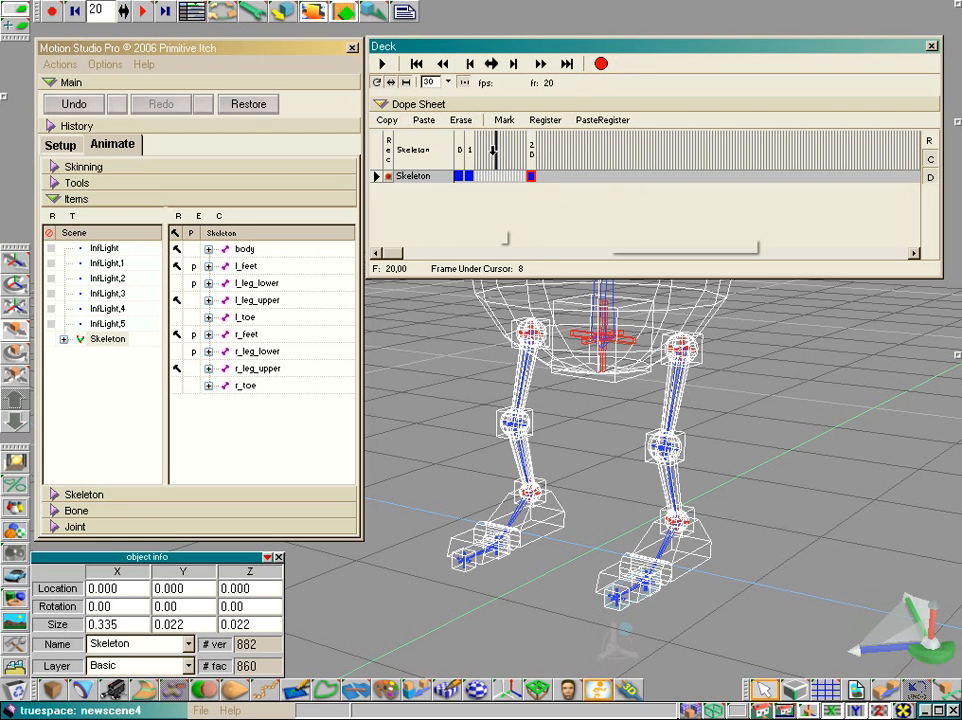
left_click(495, 147)
left_click(600, 64)
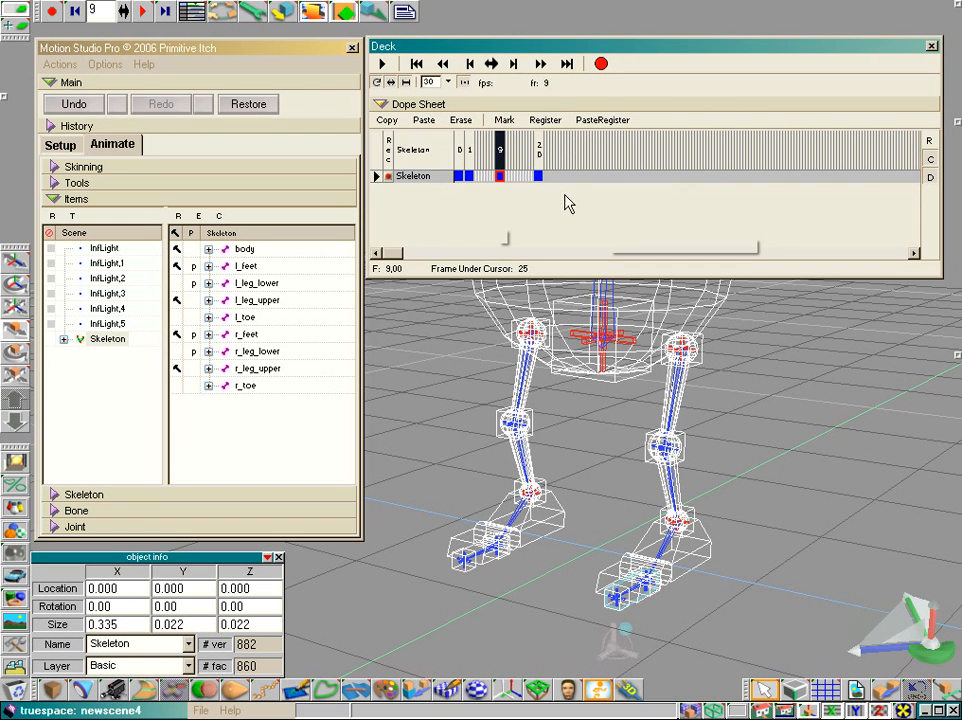
- Copy frames 9 to 20 of the Skeleton track and paste them at frame 32
left_click_drag(500, 148, 540, 150)
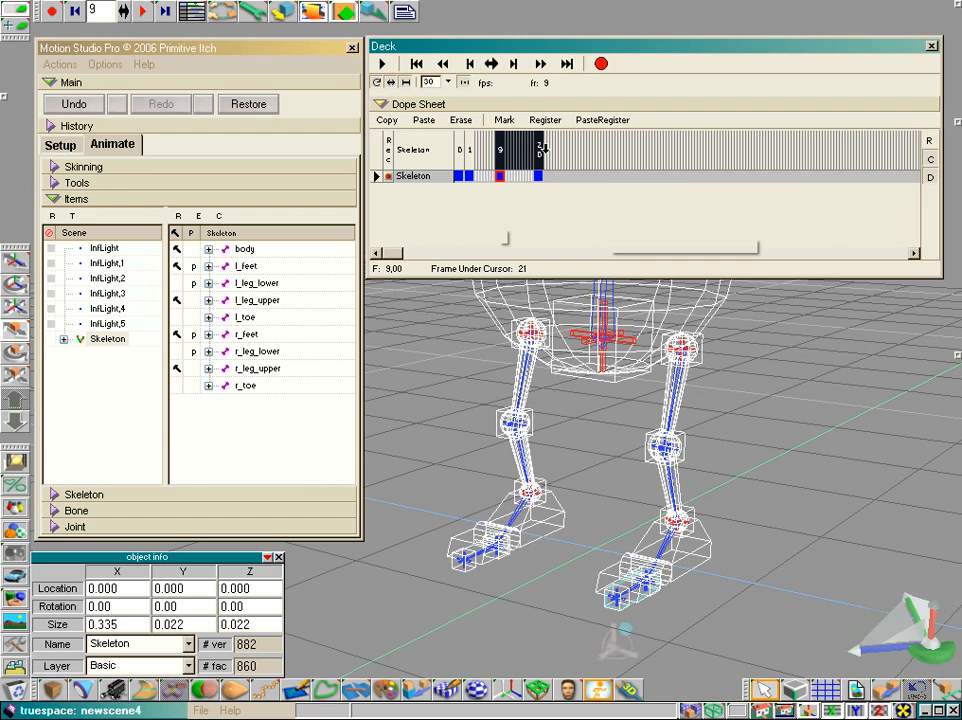
left_click(395, 119)
left_click(575, 150)
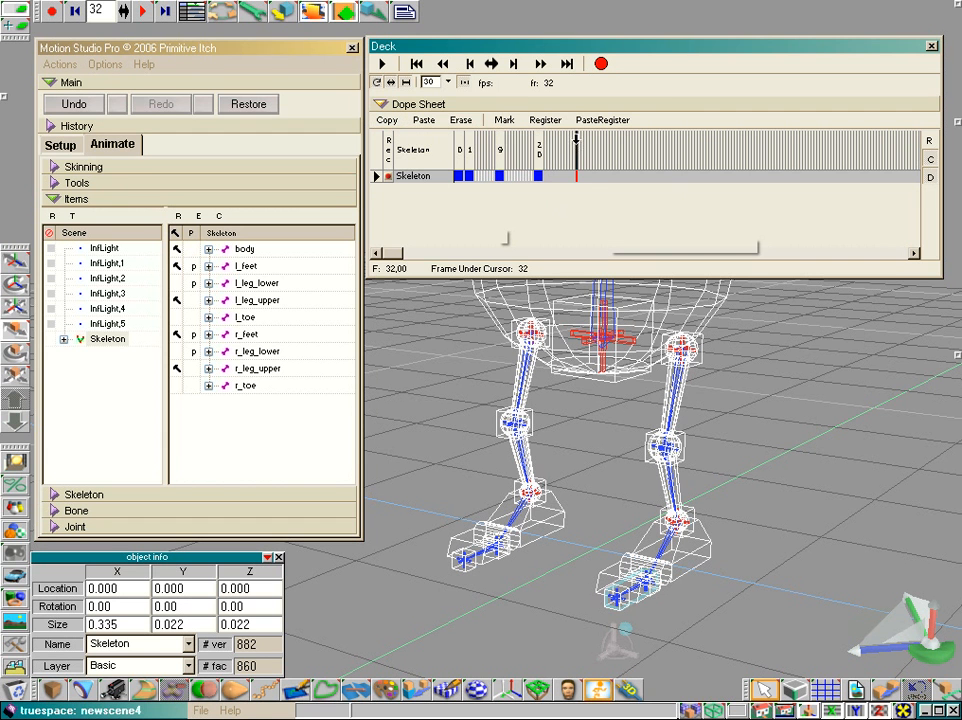
left_click(426, 121)
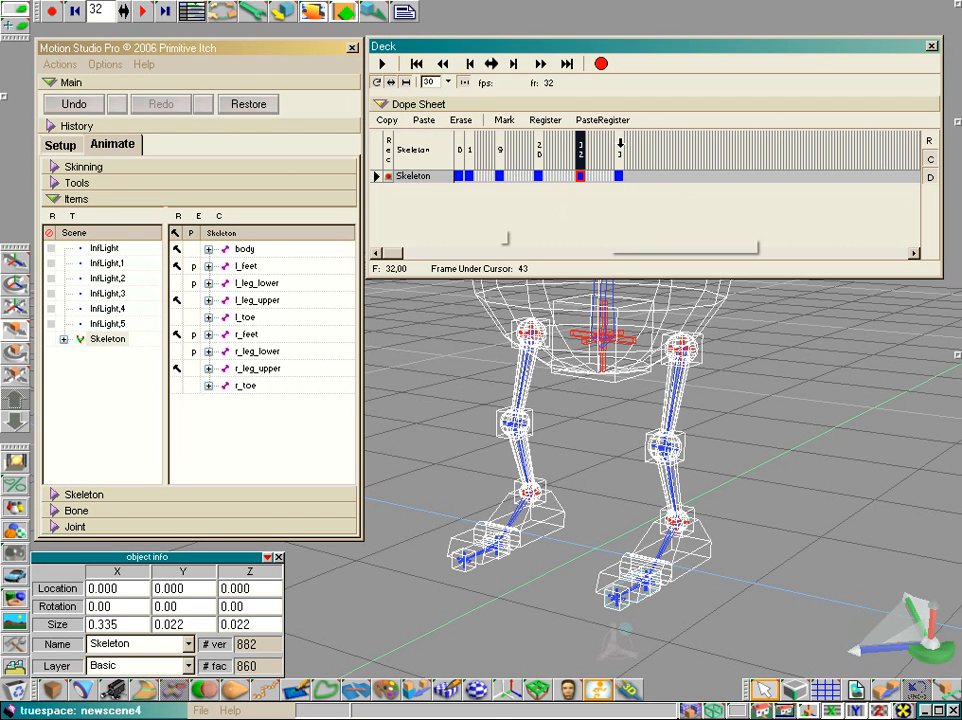
- Widen the Dope Sheet's frame columns so every frame is numbered, and erase frames 32 to 43
left_click(930, 160)
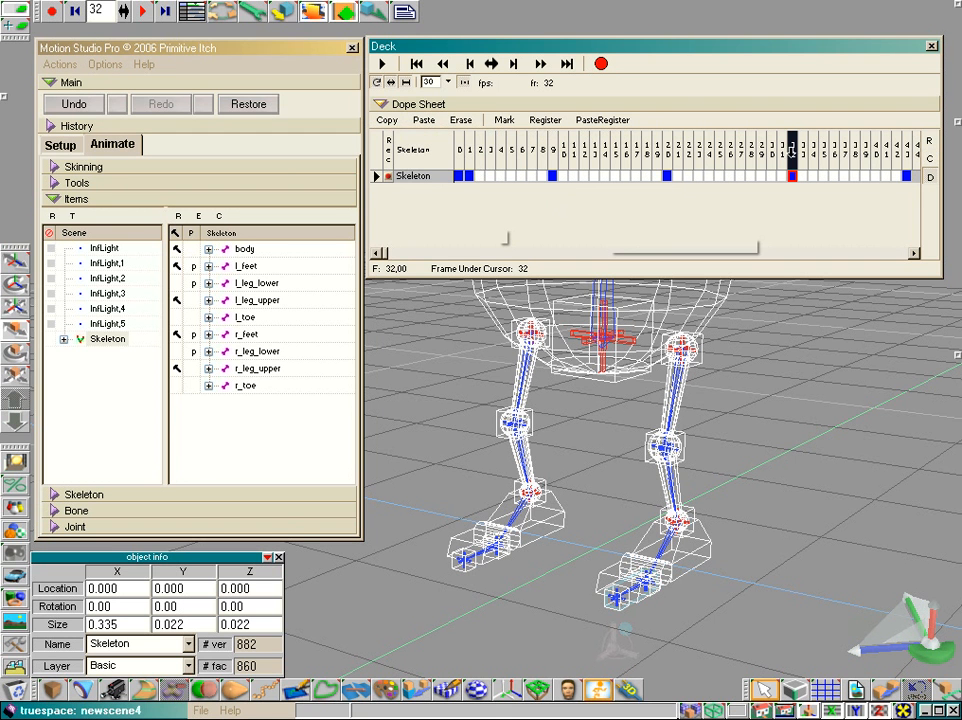
left_click_drag(792, 150, 912, 150)
left_click(460, 120)
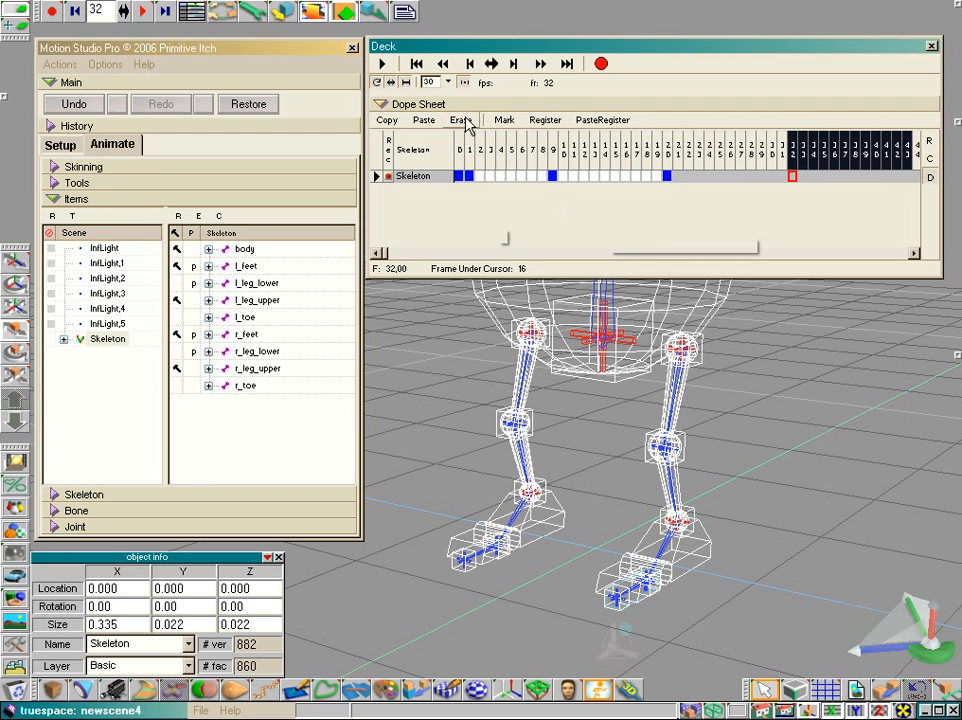
- Copy frames 9 to 20 of the Skeleton track and paste them at frame 30
left_click_drag(551, 150, 670, 150)
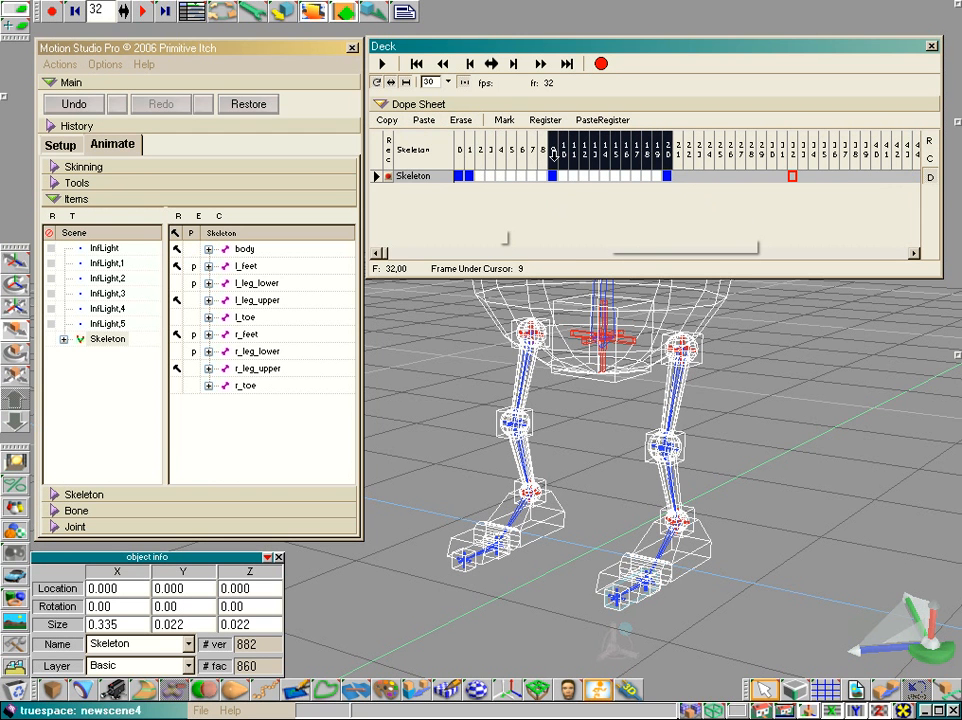
left_click(386, 120)
left_click(615, 150)
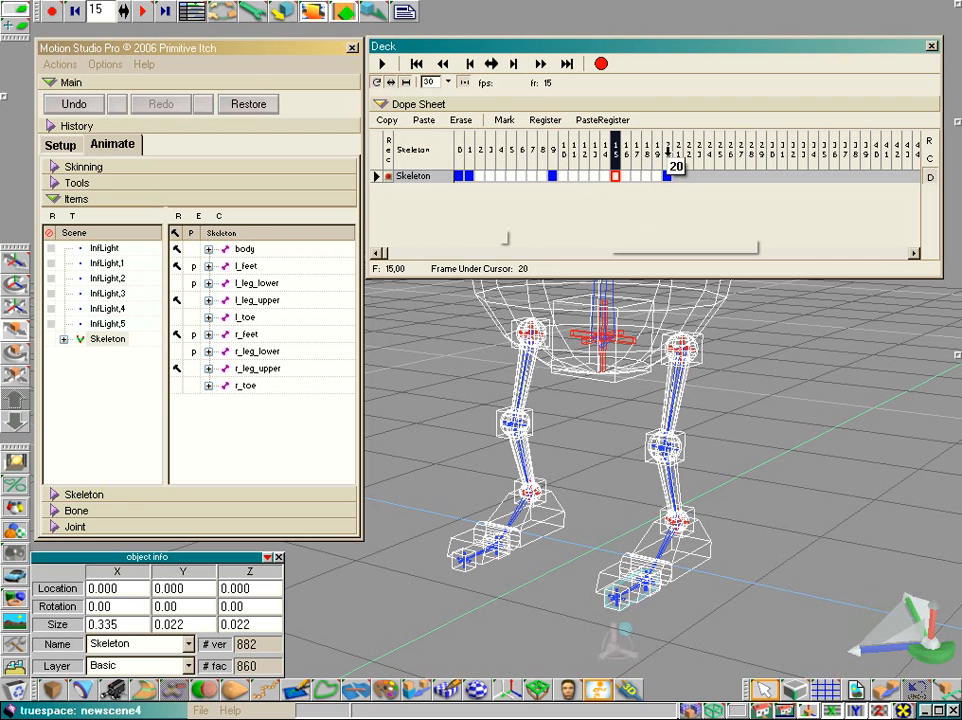
left_click(773, 153)
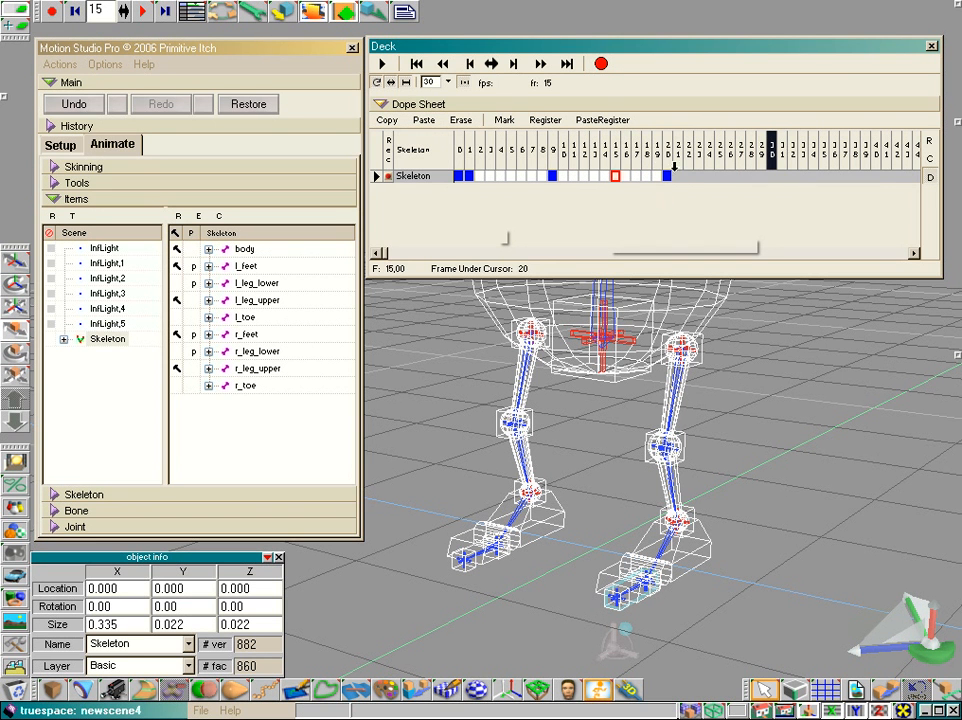
left_click(424, 122)
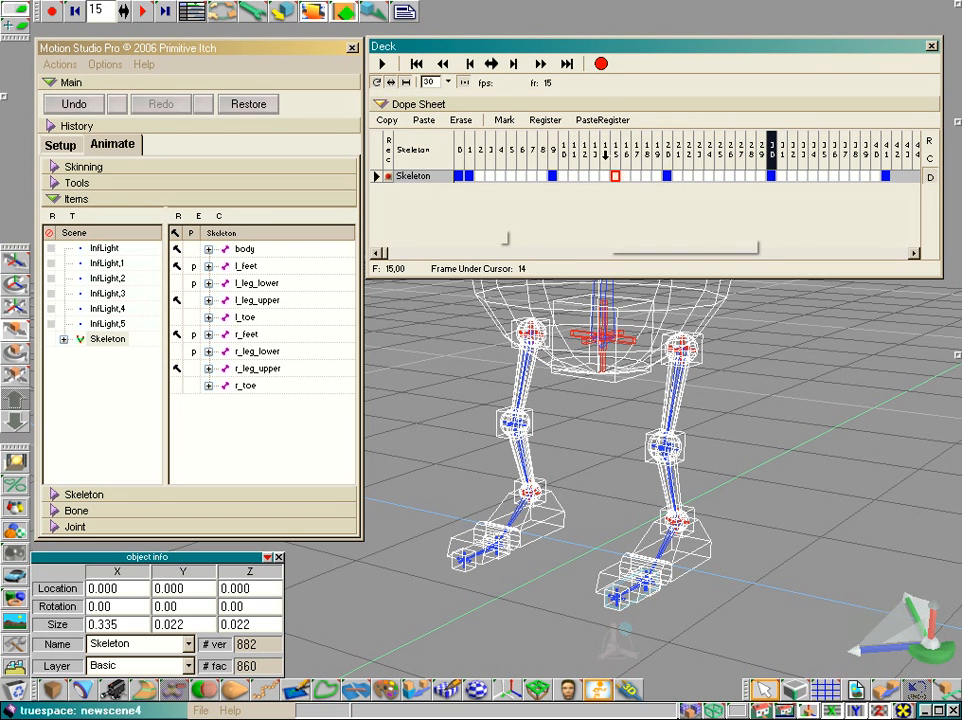
- Copy frames 30 to 41 of the Skeleton track and paste them at frame 15
left_click_drag(773, 145, 885, 148)
left_click(388, 121)
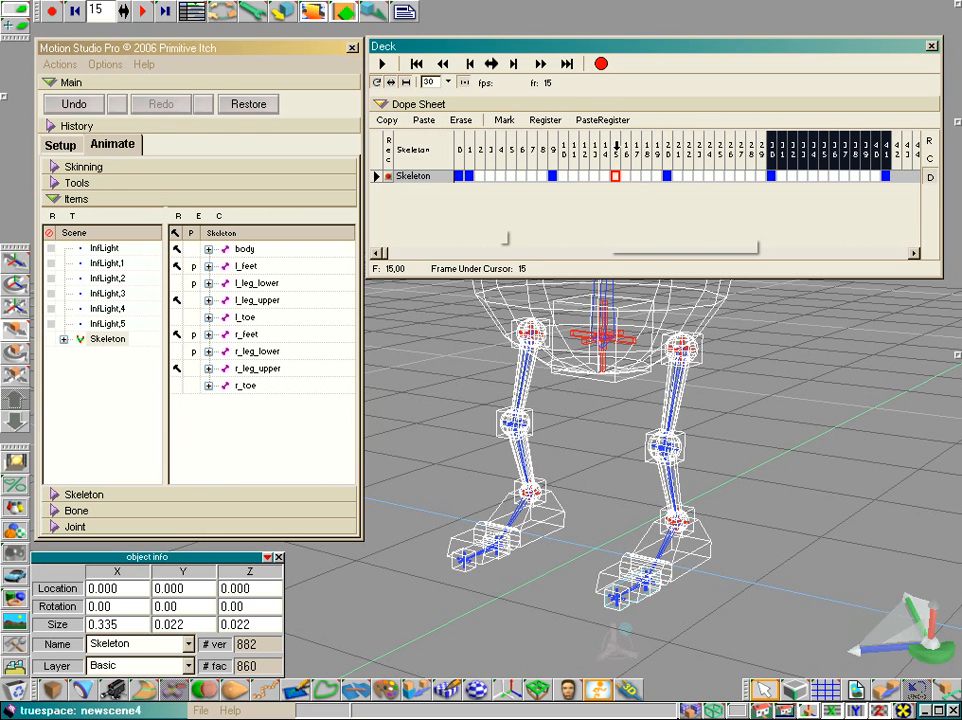
left_click(615, 148)
left_click(424, 122)
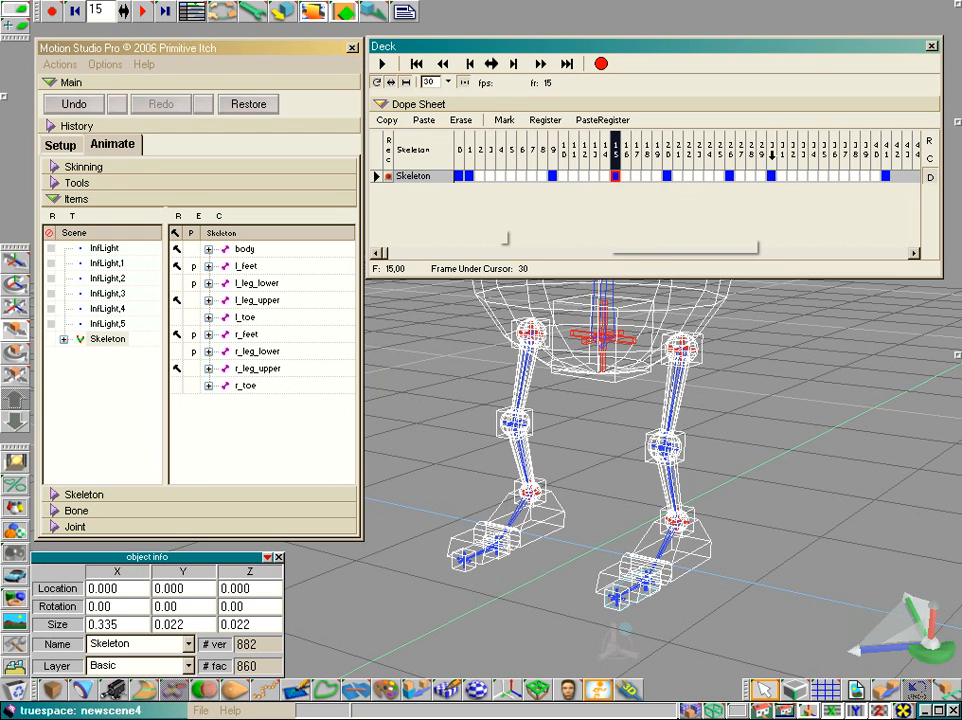
- Erase frames 30 to 41 of the Skeleton track in the Dope Sheet
mouse_move(771, 150)
left_mouse_down()
mouse_move(902, 150)
mouse_move(873, 150)
left_mouse_up()
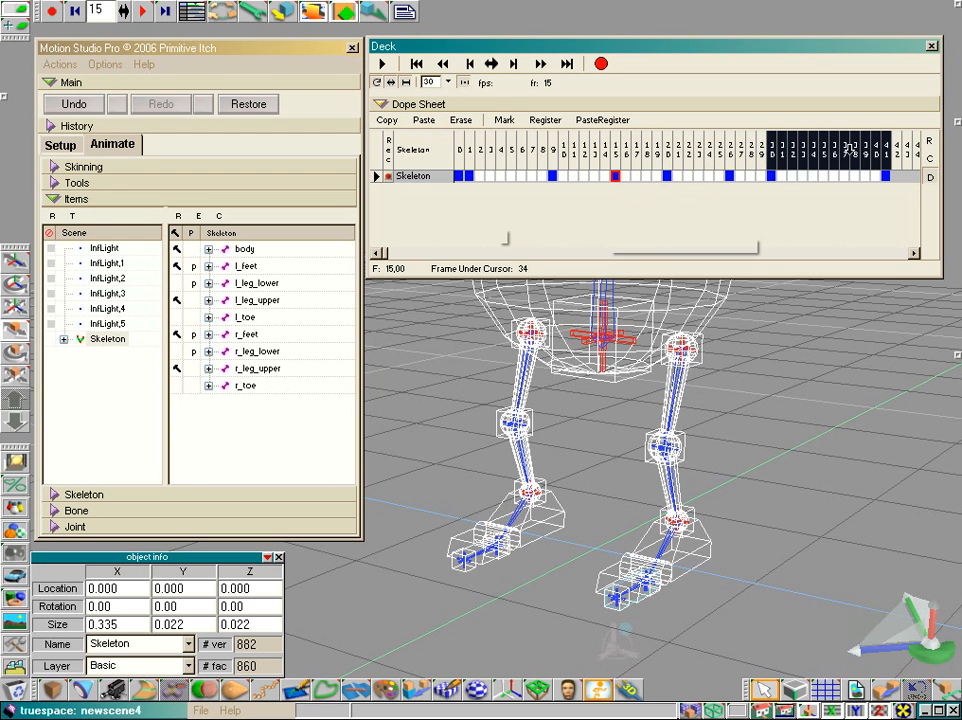
left_click(460, 120)
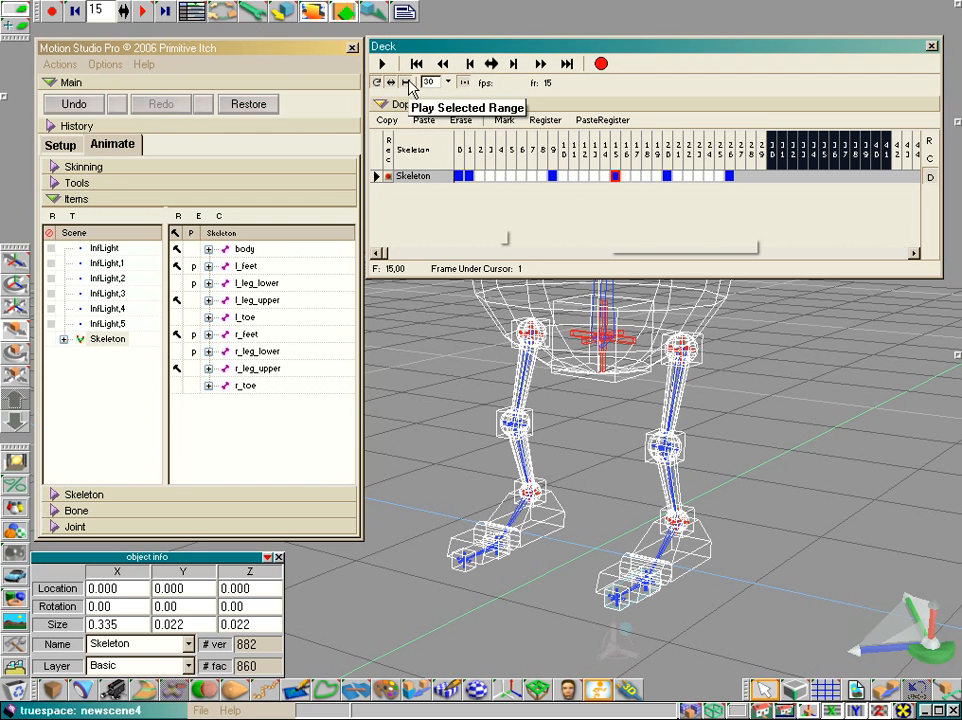
- Select frames 9 to 26 in the Dope Sheet and examine the playback frame rates offered in the Deck
left_click_drag(551, 147, 729, 147)
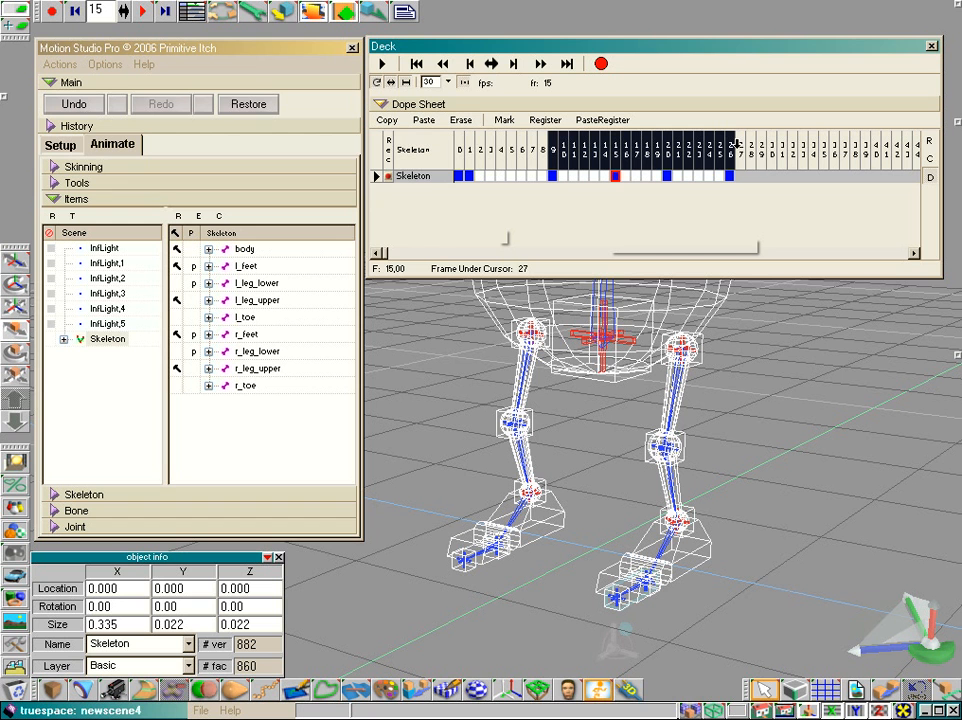
left_click(449, 84)
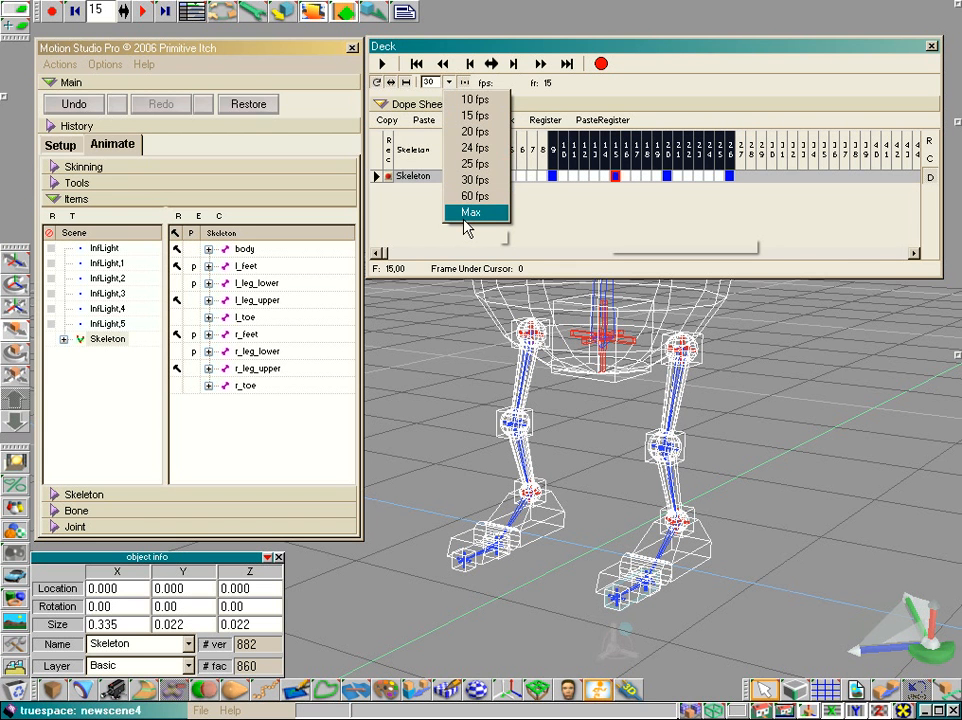
left_click(430, 84)
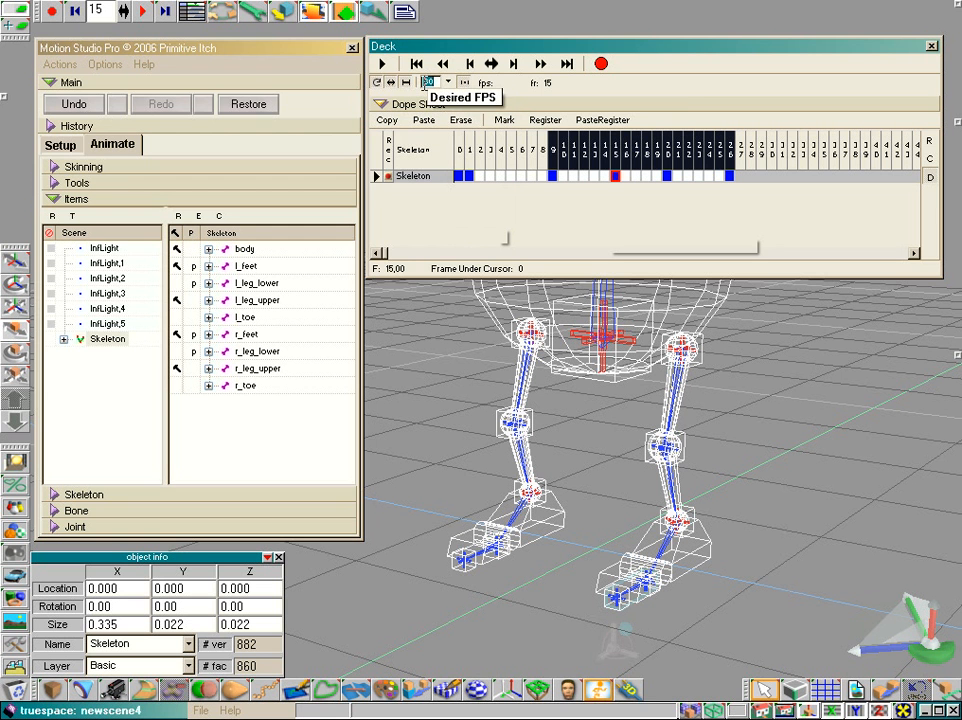
left_click(449, 83)
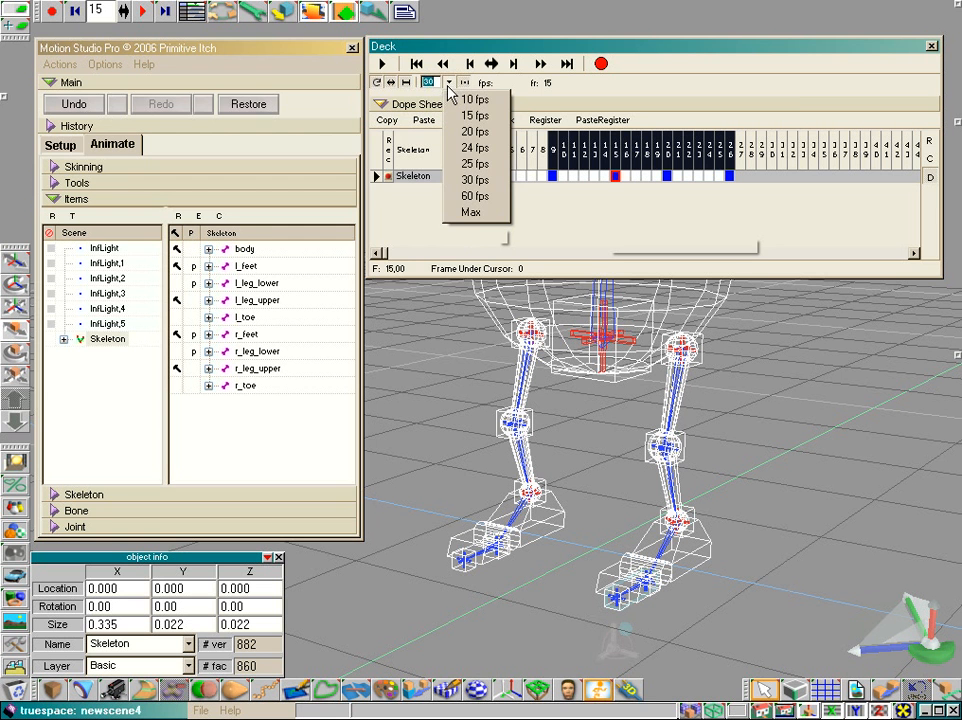
left_click(449, 85)
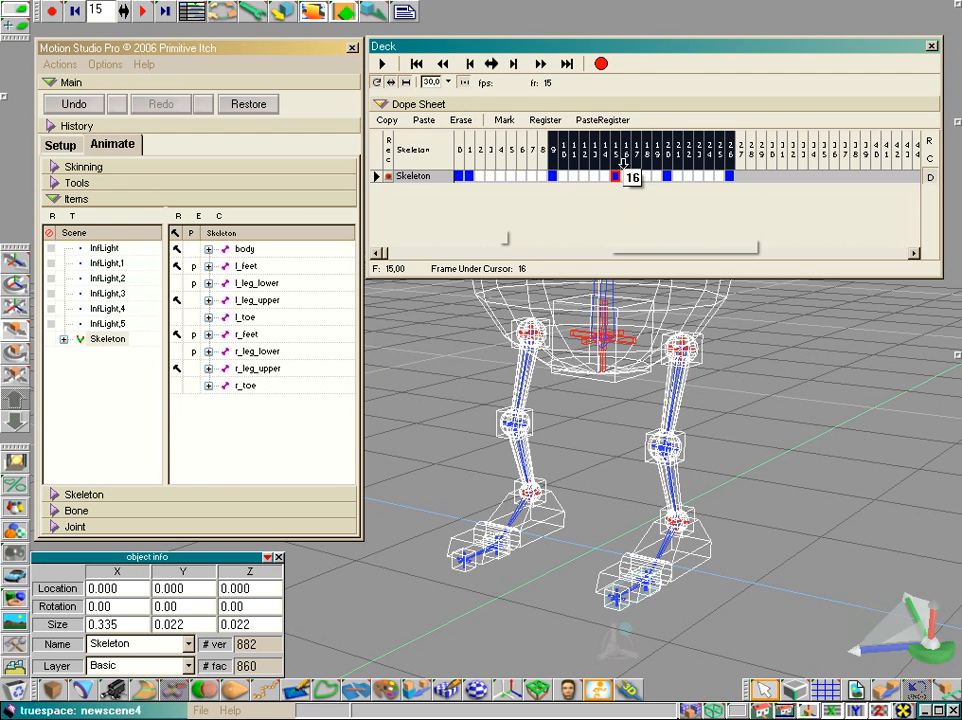
- Collapse the Dope Sheet's empty frame columns and erase frames 9 to 26 of the Skeleton track
left_click(929, 158)
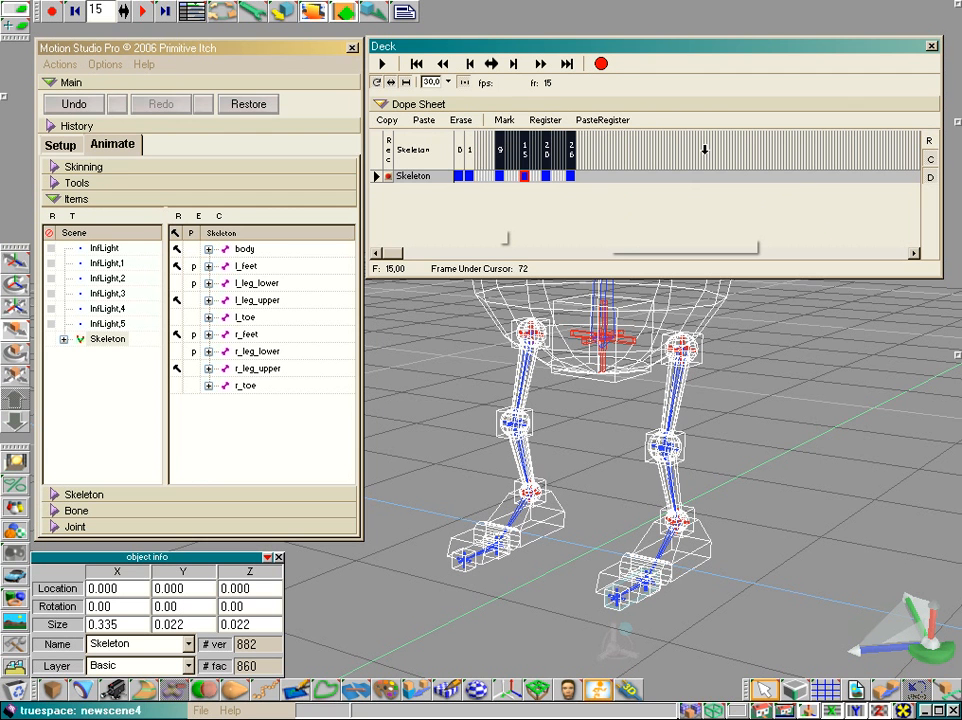
left_click(571, 149)
left_click(546, 147)
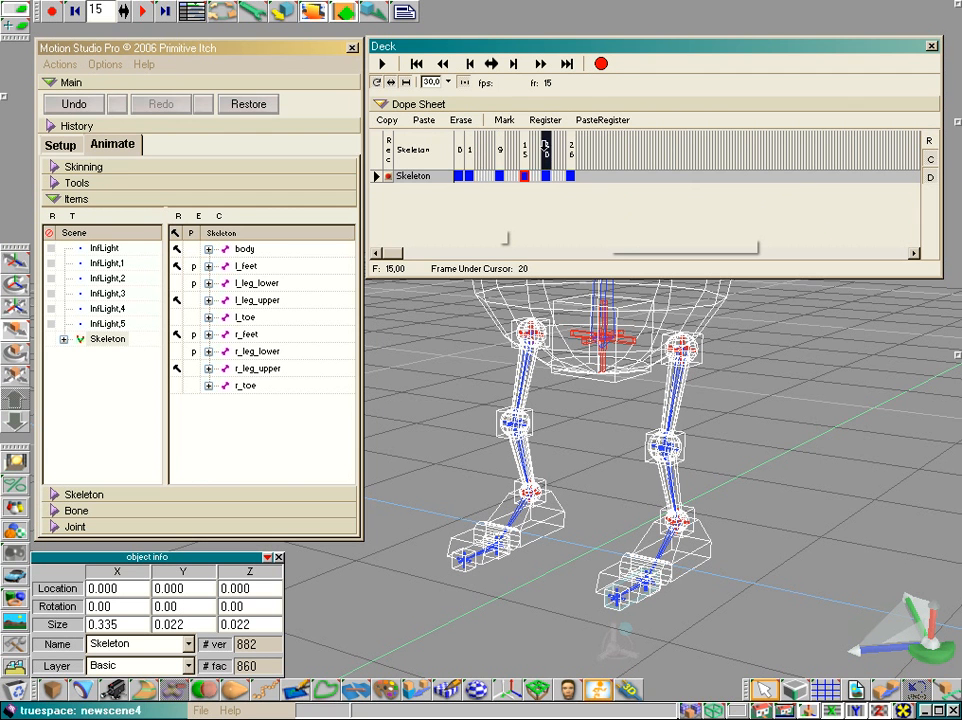
left_click(524, 148)
left_click_drag(501, 148, 571, 147)
left_click(458, 121)
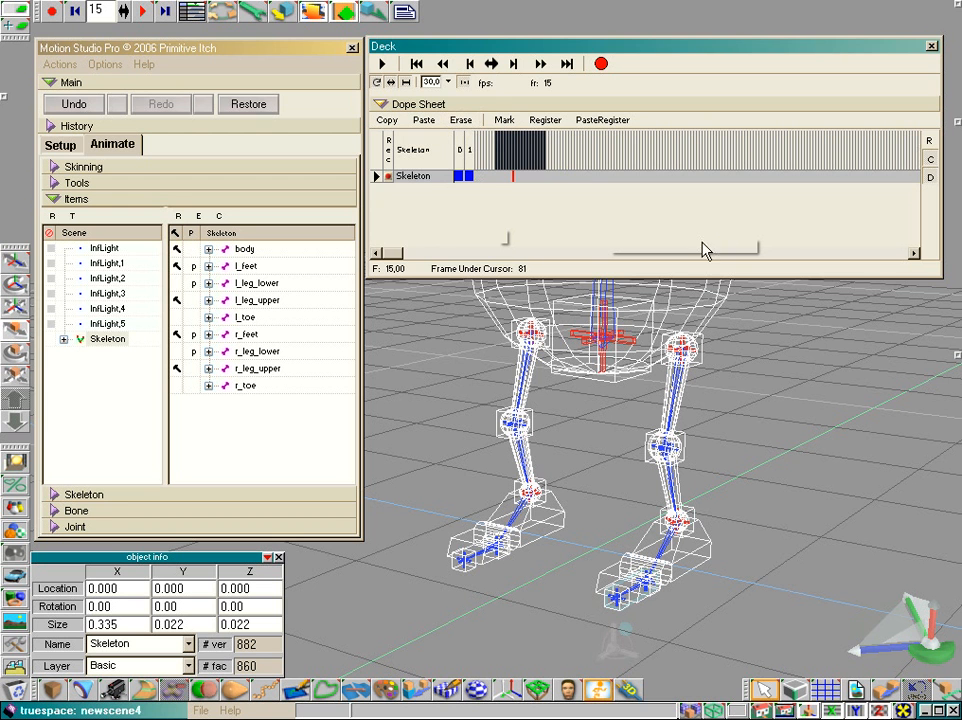
- Expand the Dope Sheet's frame columns again and select frame 10, with the viewport in a straight-on view of the foot
left_click_drag(764, 709, 767, 686)
left_click(511, 152)
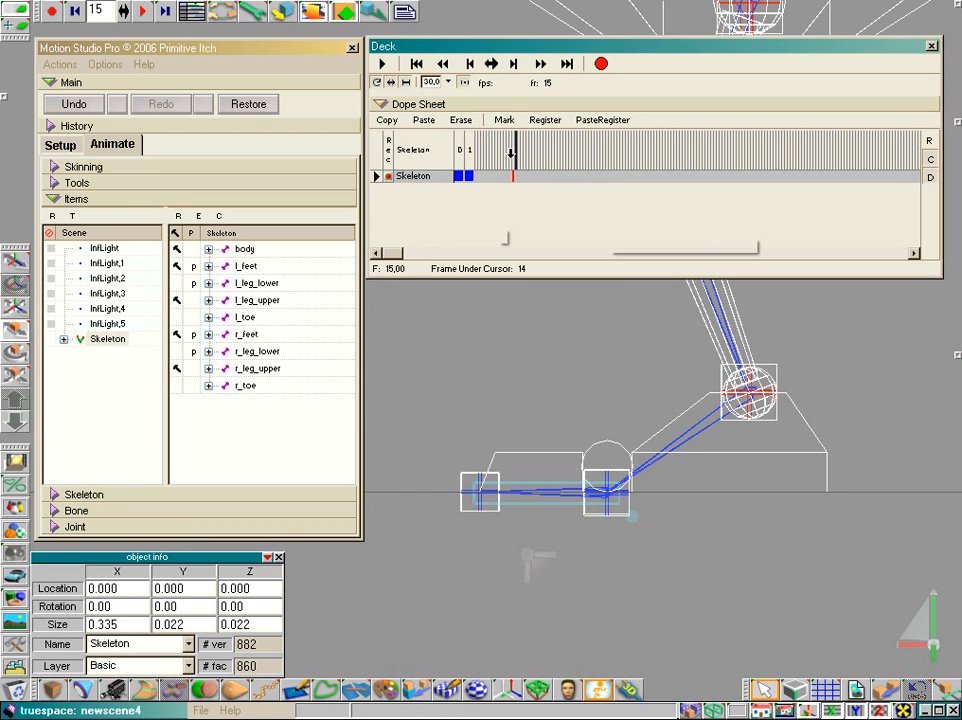
left_click(929, 163)
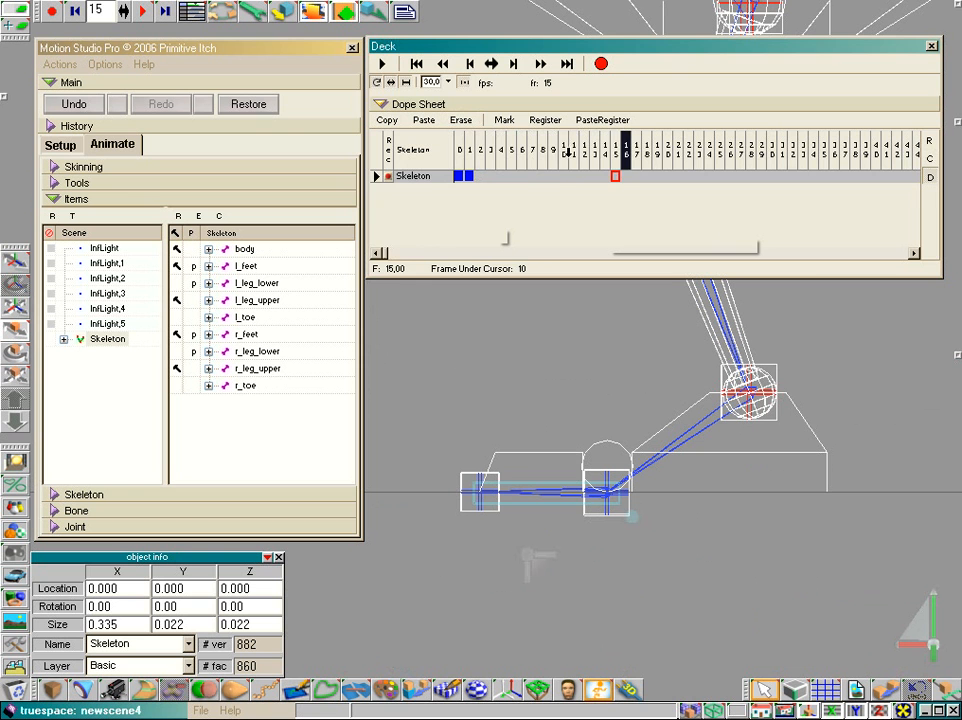
left_click(567, 152)
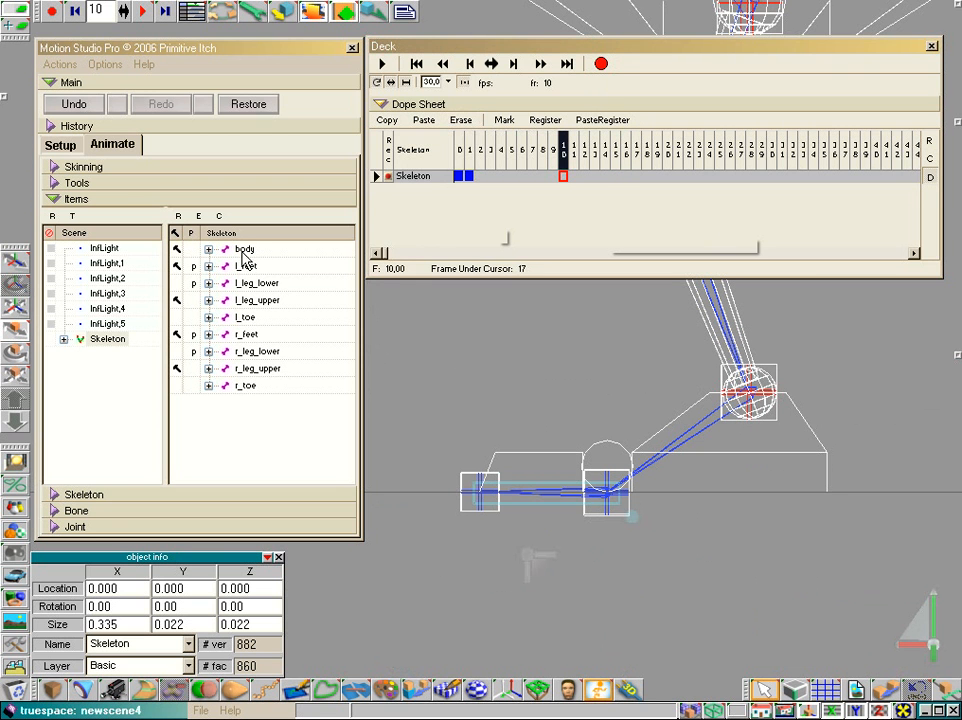
- Move the ankle joint Joint,9 of the l_leg_lower bone horizontally to an X location of about 0.360
left_click(245, 250)
left_click(765, 400)
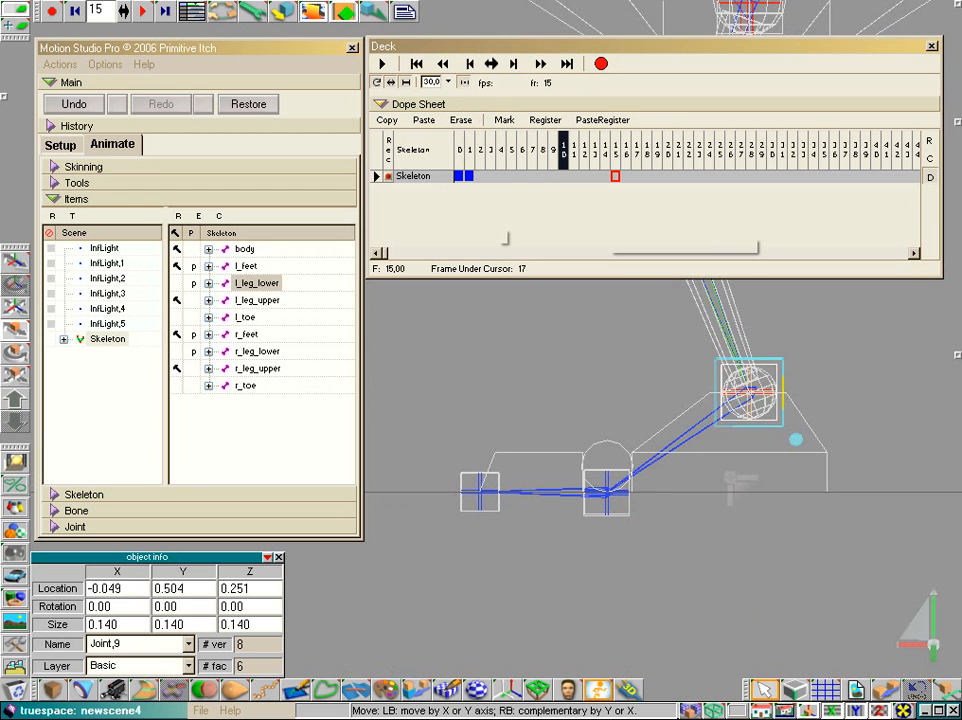
left_click_drag(769, 399, 608, 399)
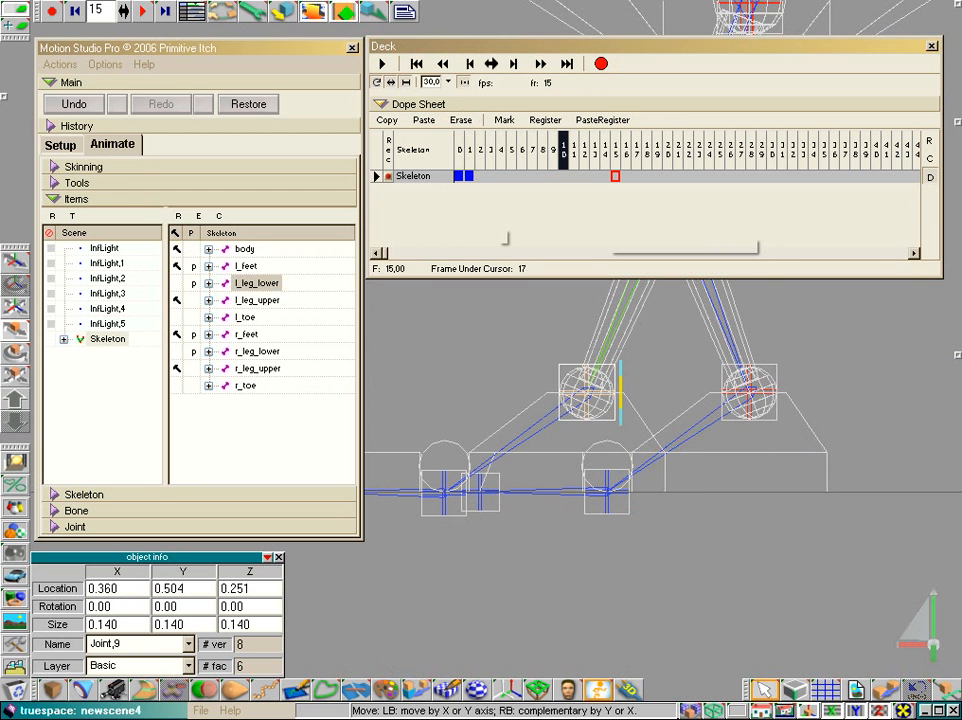
- Record the moved leg pose as Skeleton keyframes at frames 10 and 20
right_click(565, 145)
left_click(585, 158)
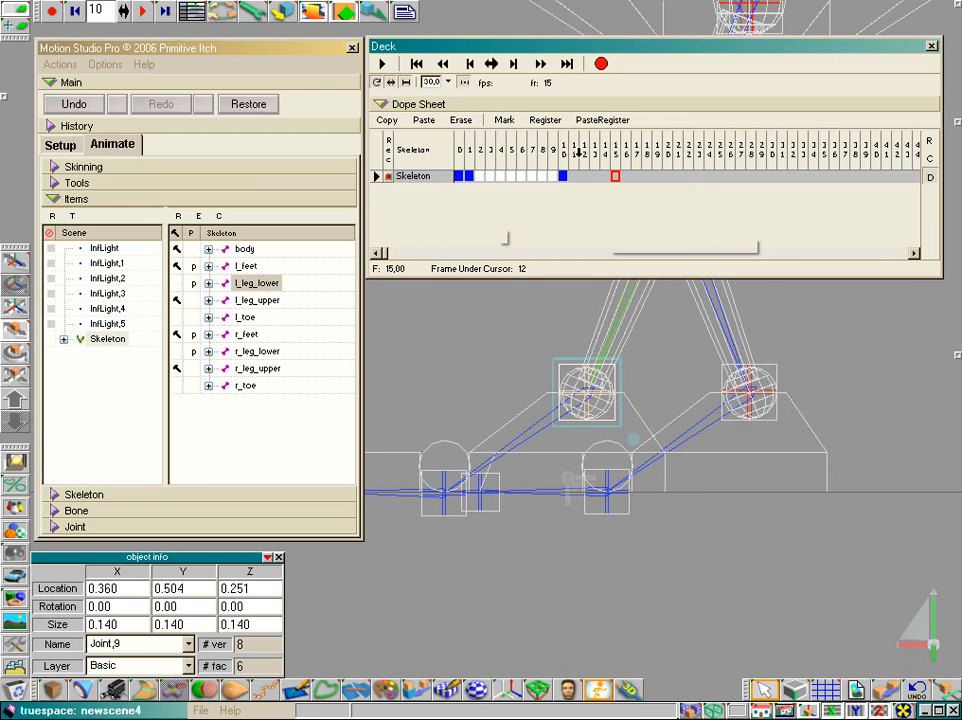
right_click(669, 156)
left_click(687, 165)
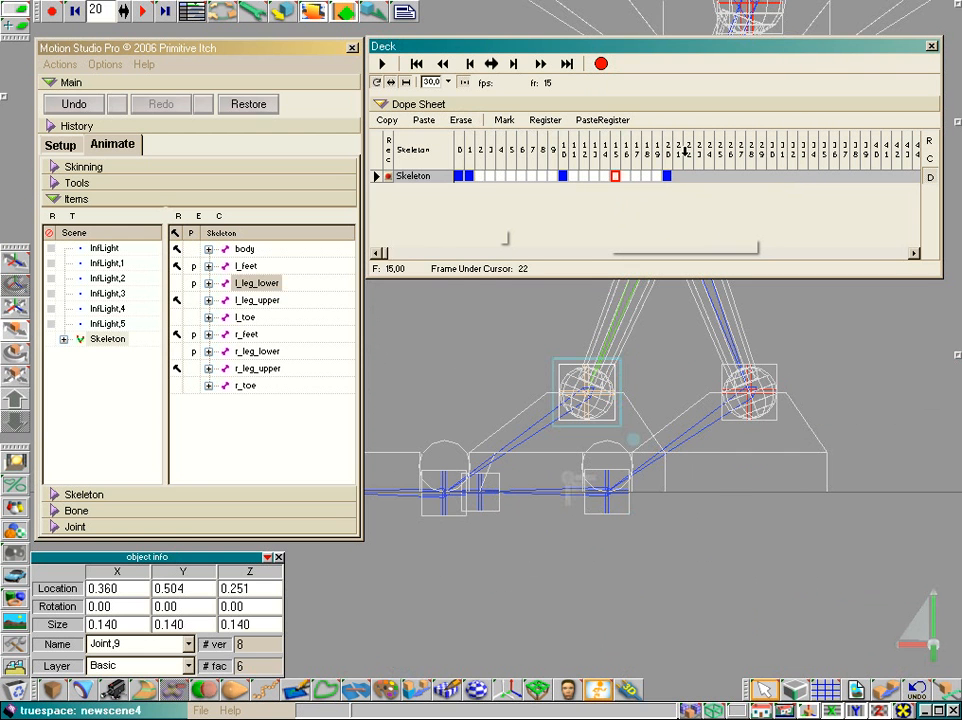
- Select frames 10 to 20 and scrub the animation to examine the foot's movement between the two keyframes
left_click_drag(563, 150, 665, 150)
left_click(491, 67)
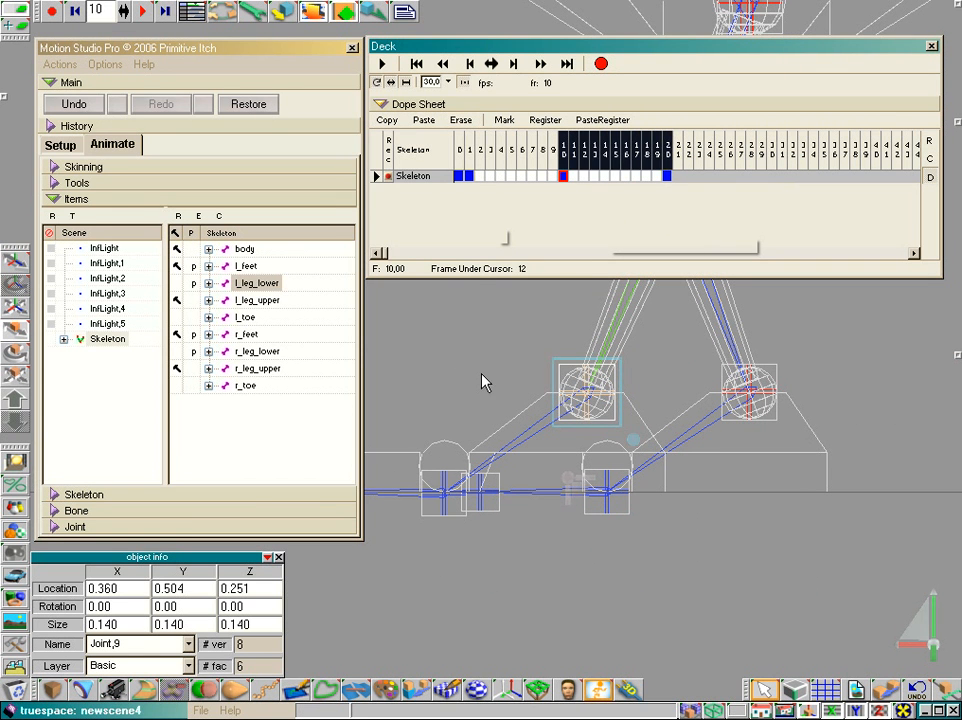
left_click_drag(483, 375, 483, 375)
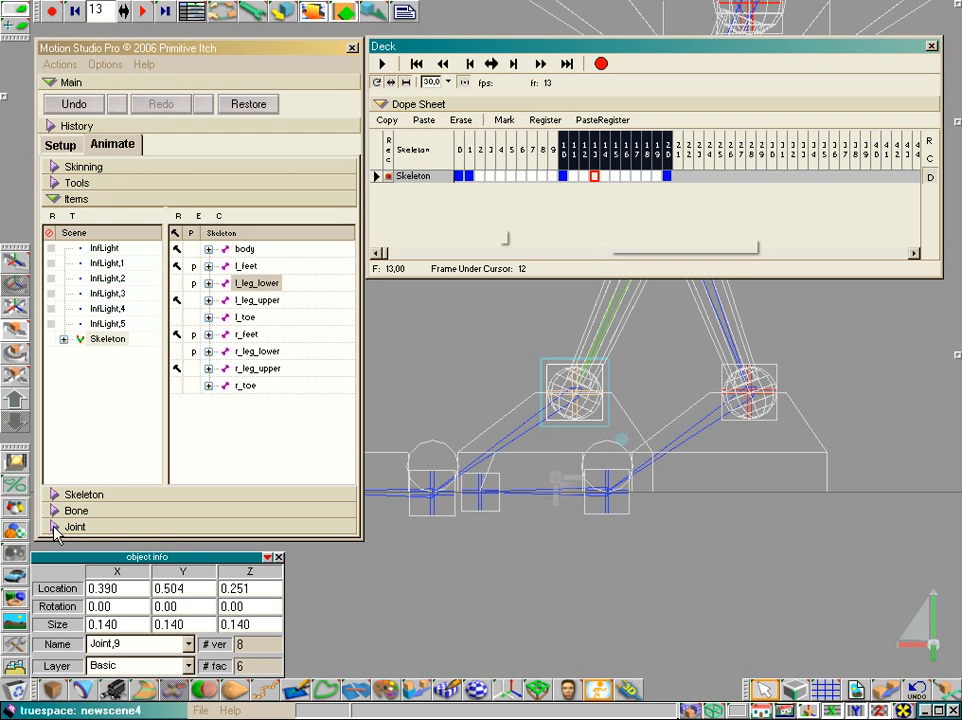
- Open the Scene Editor and set its preferences to display animated objects only
left_click(192, 13)
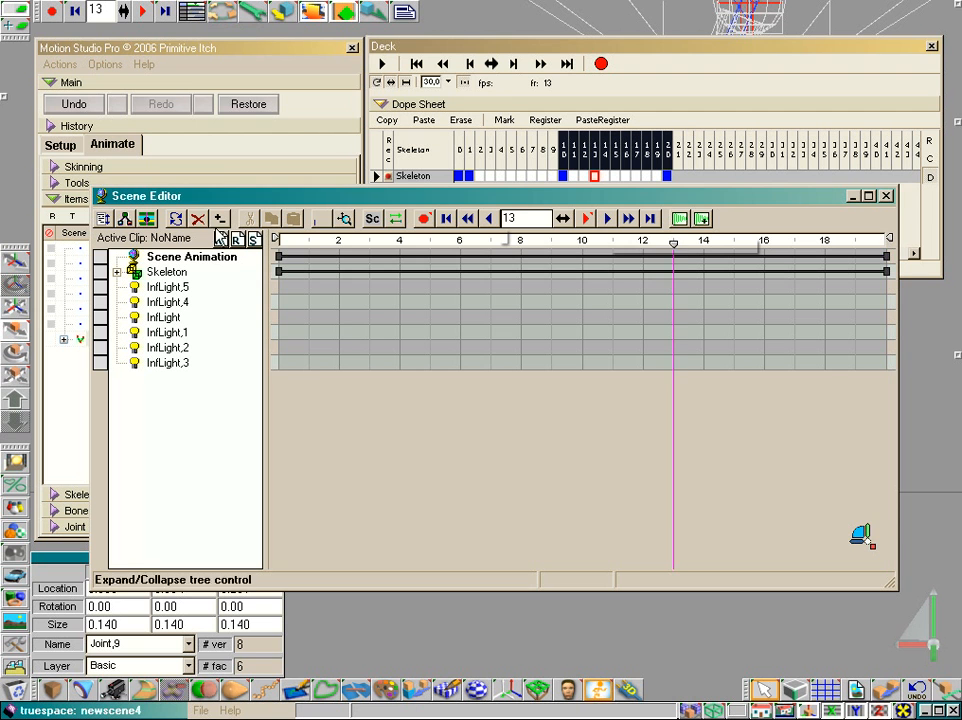
left_click(101, 220)
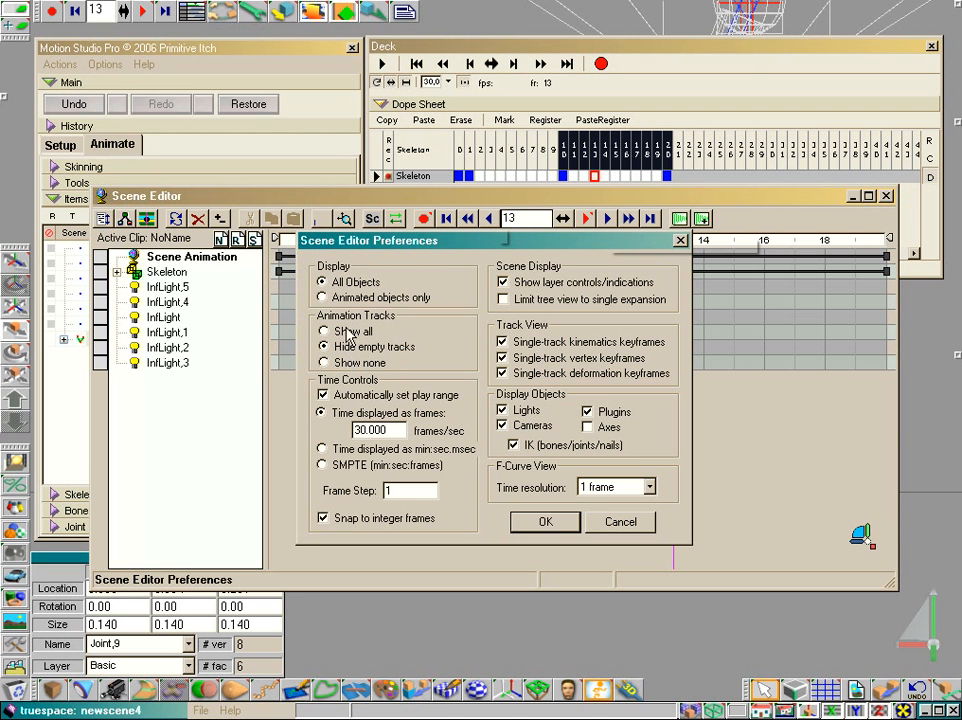
left_click(323, 297)
left_click(546, 523)
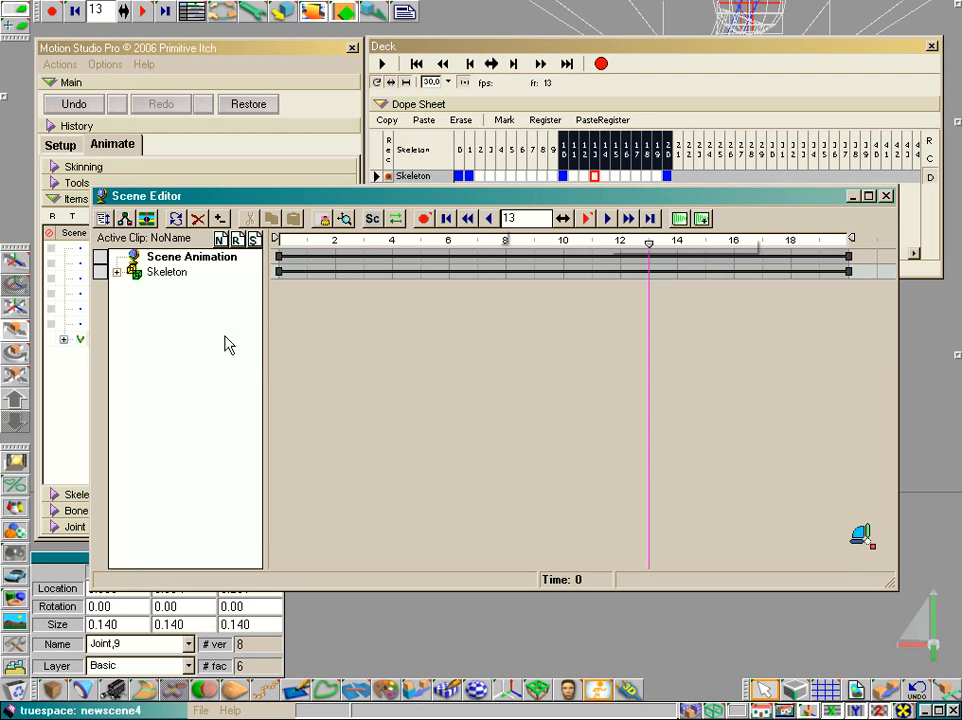
- Expand Skeleton, .BoneBag and Joint,9 in the Scene Editor and select the joint's Move track
left_click(117, 272)
left_click(134, 287)
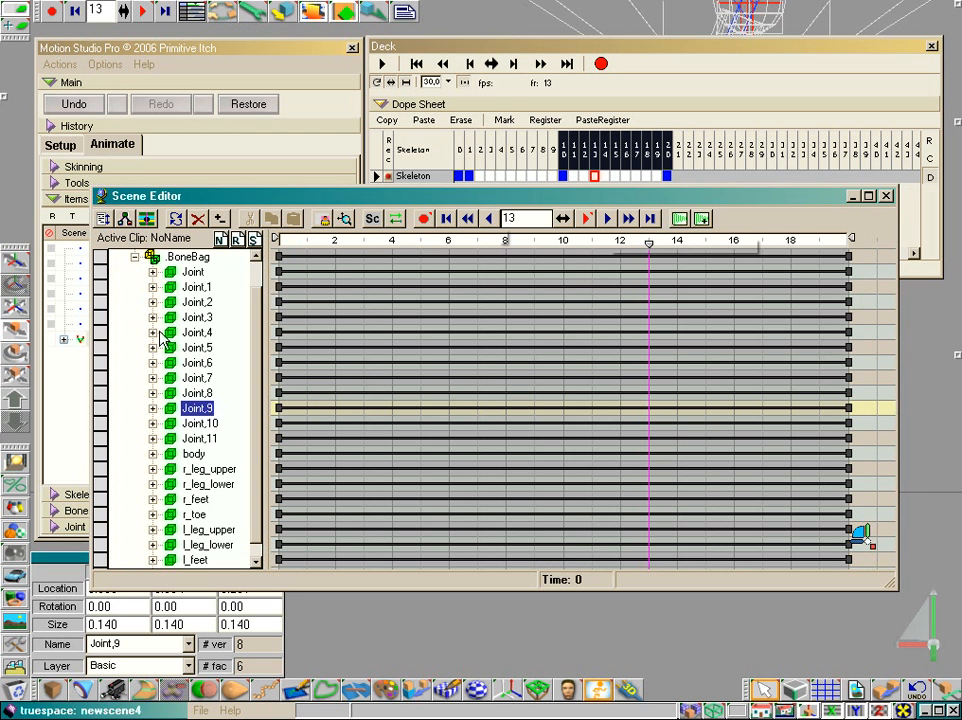
left_click(154, 409)
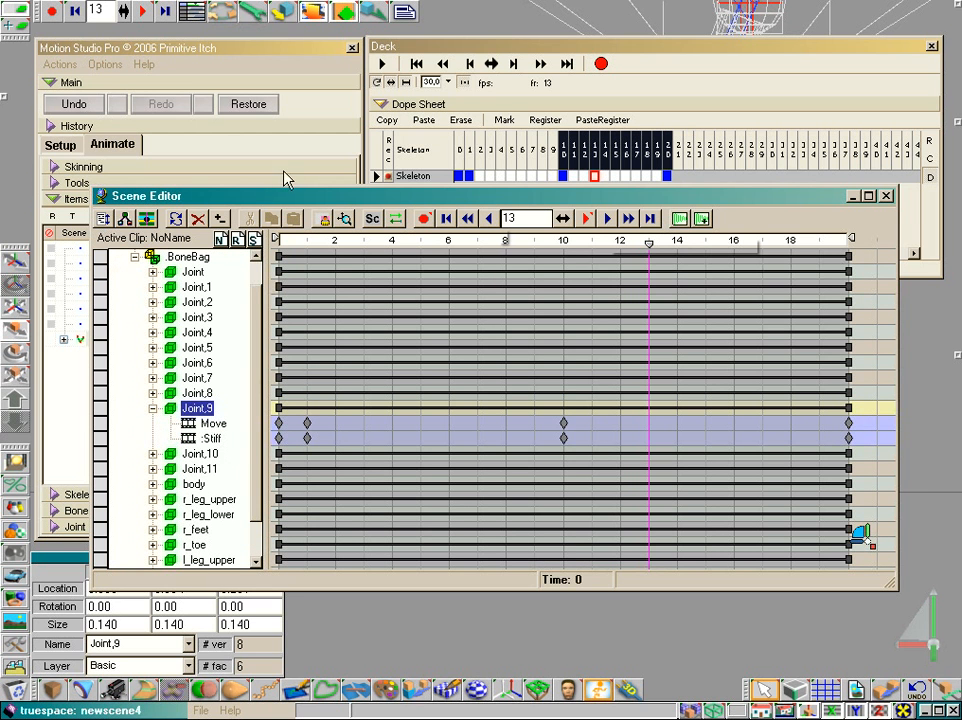
left_click_drag(271, 200, 395, 165)
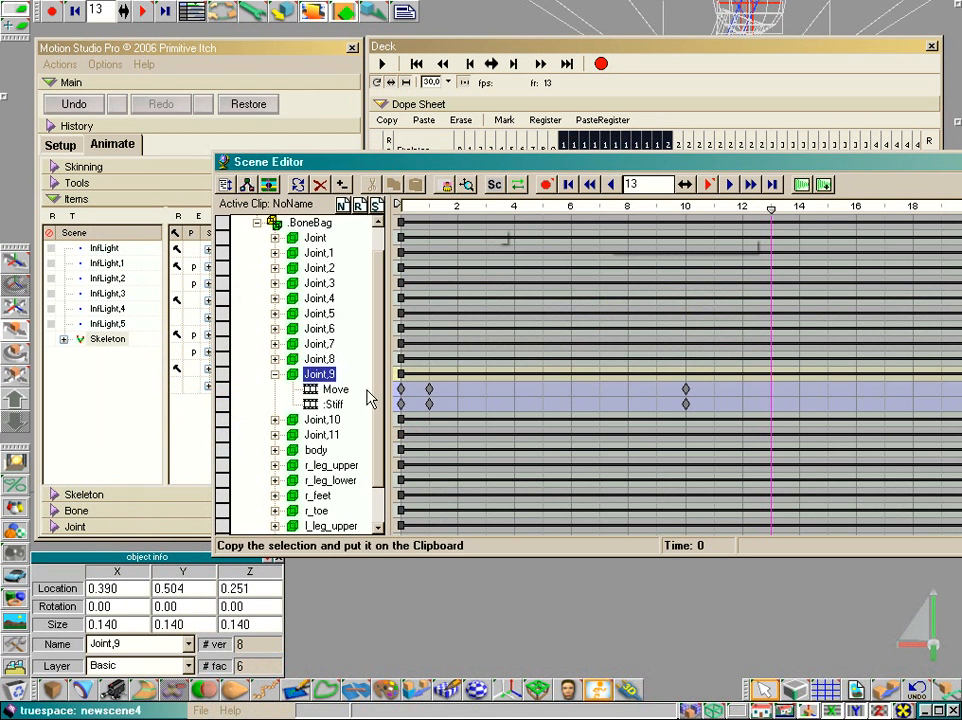
left_click(340, 391)
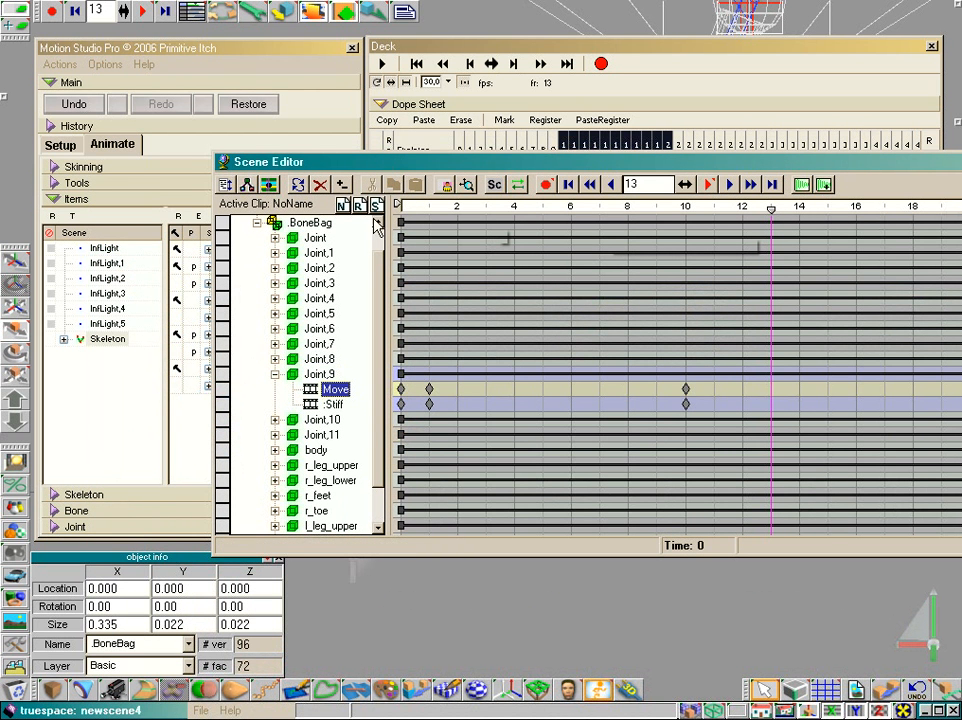
- Show the Move track of Joint,9 as function curves and reposition the Scene Editor so the whole graph can be examined
left_click_drag(373, 170, 313, 470)
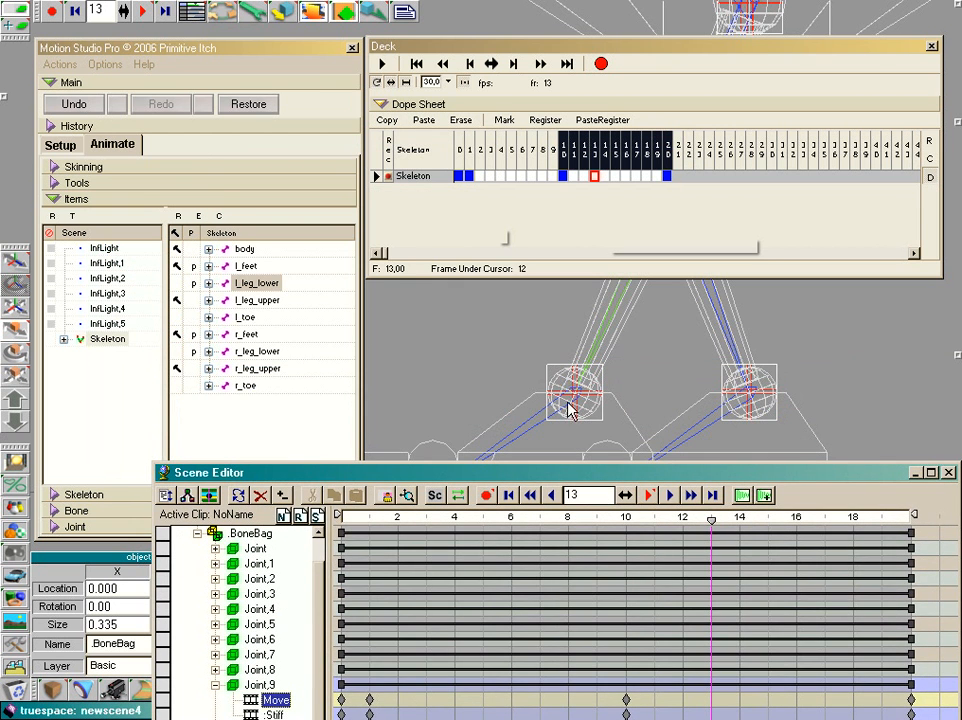
left_click(209, 496)
left_click(209, 478)
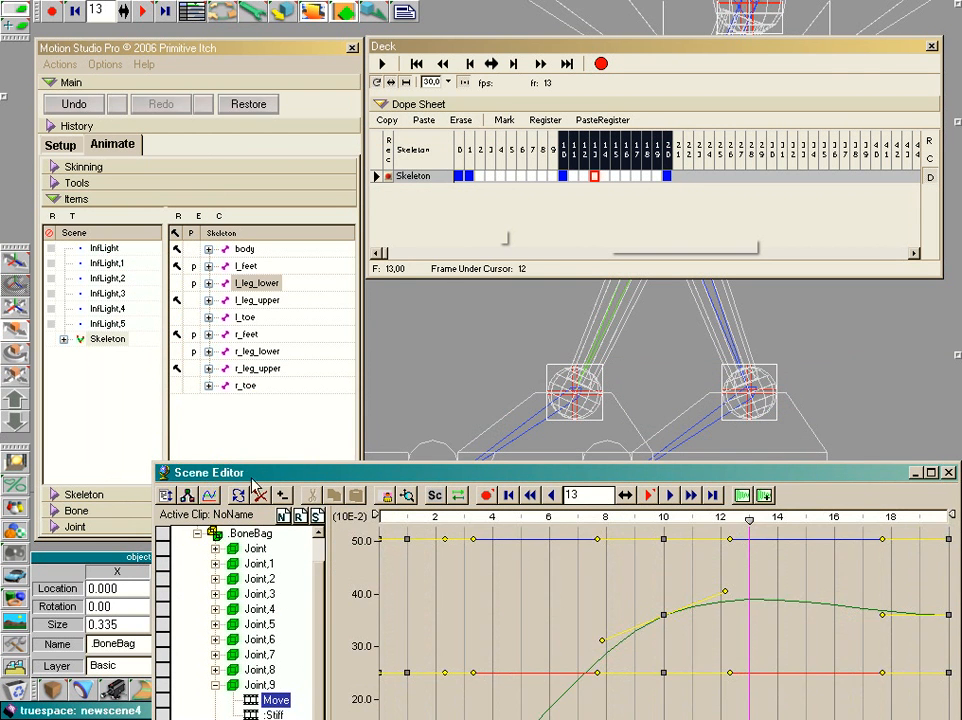
left_click_drag(275, 474, 238, 270)
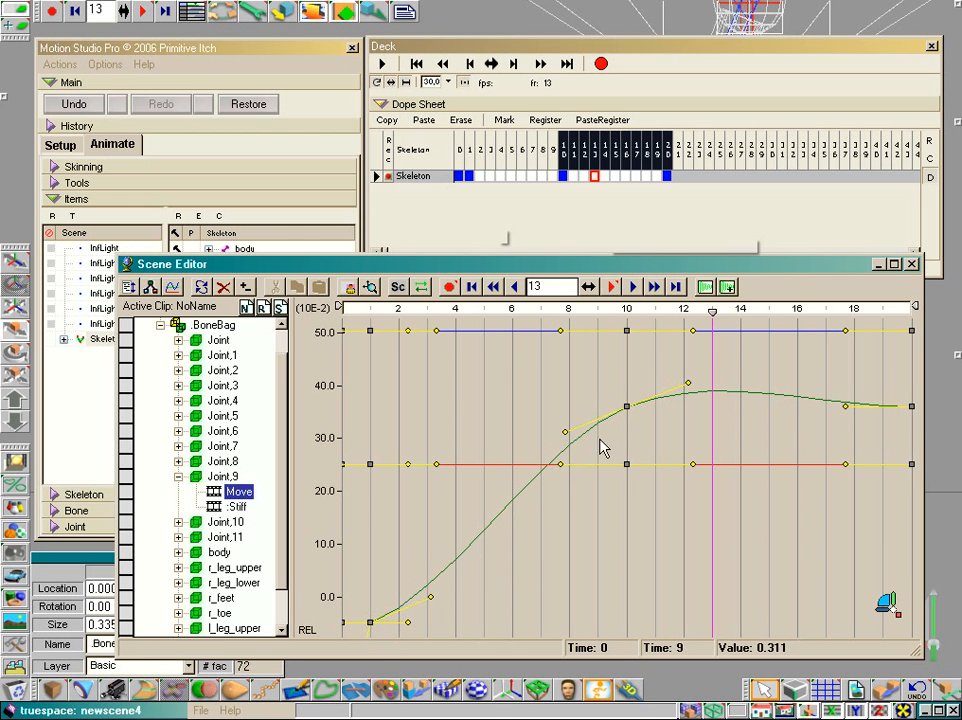
left_click_drag(790, 274, 749, 247)
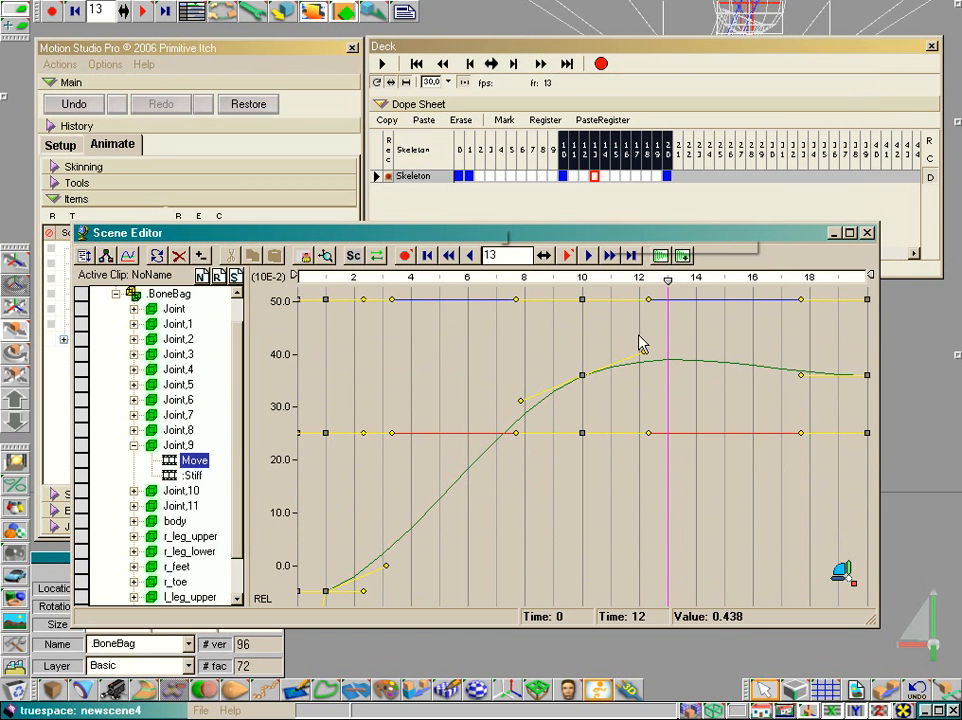
- Open the properties of the Move keyframe at frame 10 and make it a sharp corner with Continuity -1.000
right_click(584, 381)
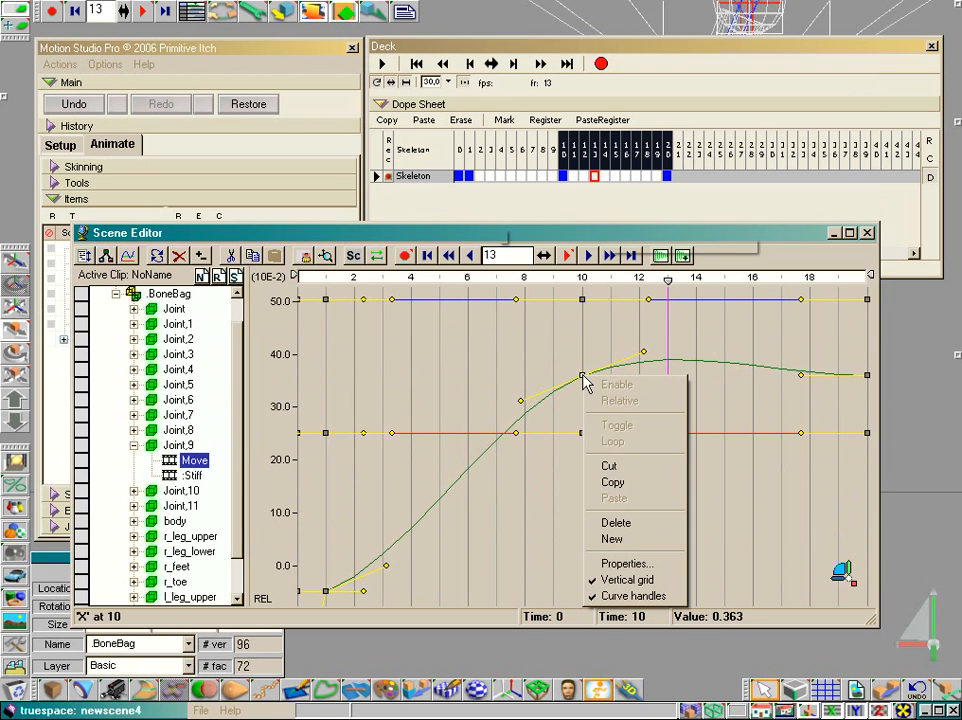
left_click(592, 563)
left_click_drag(582, 386, 363, 334)
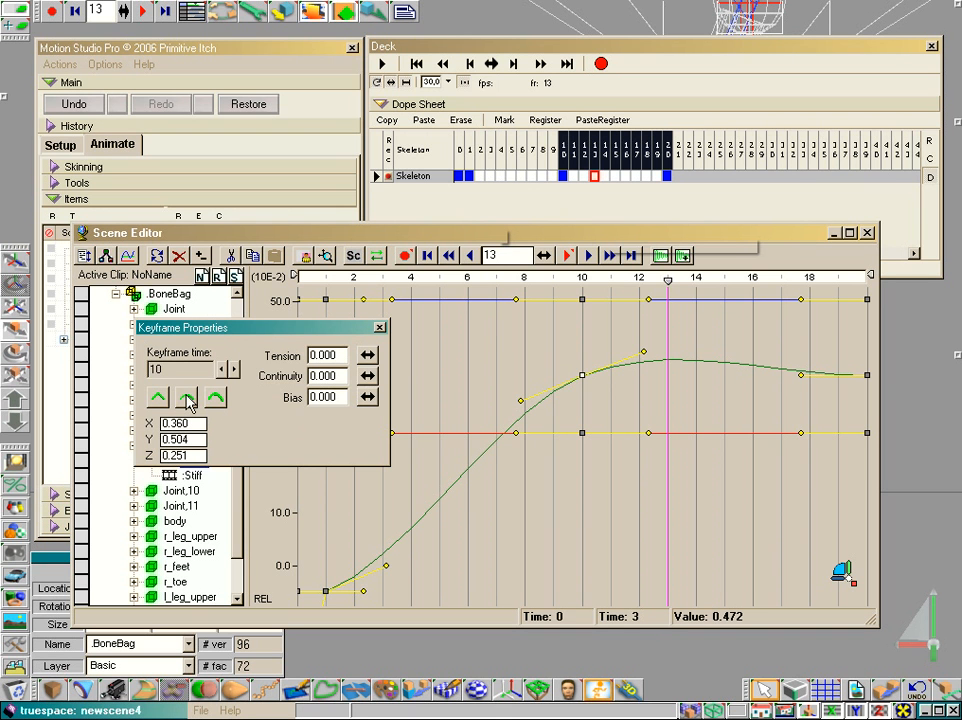
left_click(159, 398)
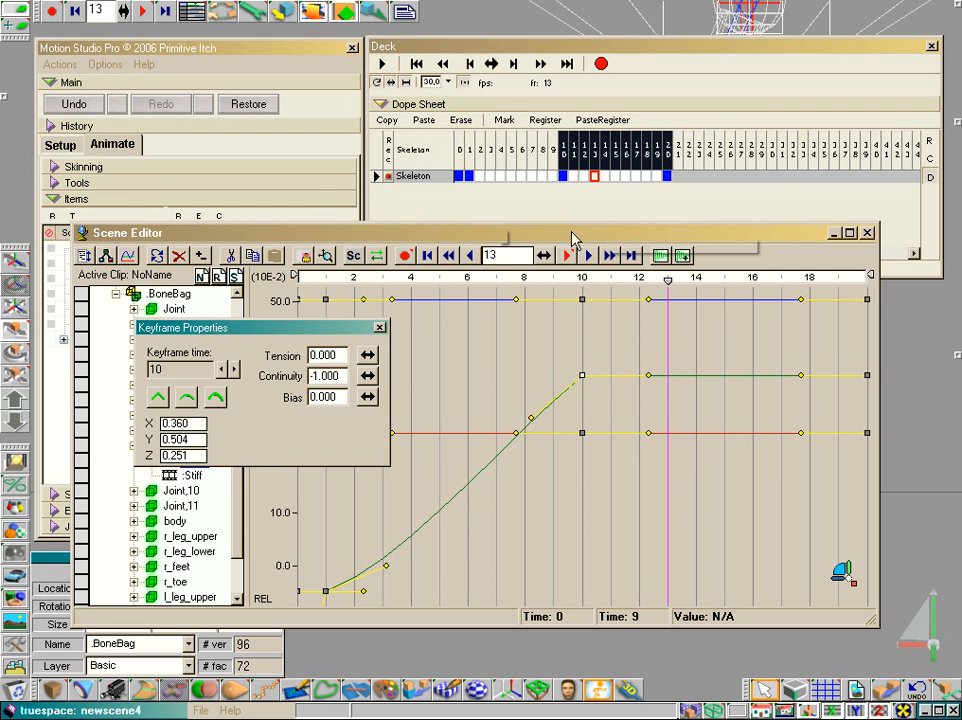
- Move the Scene Editor out of the way and scrub back and forth through the frames to examine the foot's corrected motion
left_click_drag(569, 240, 606, 646)
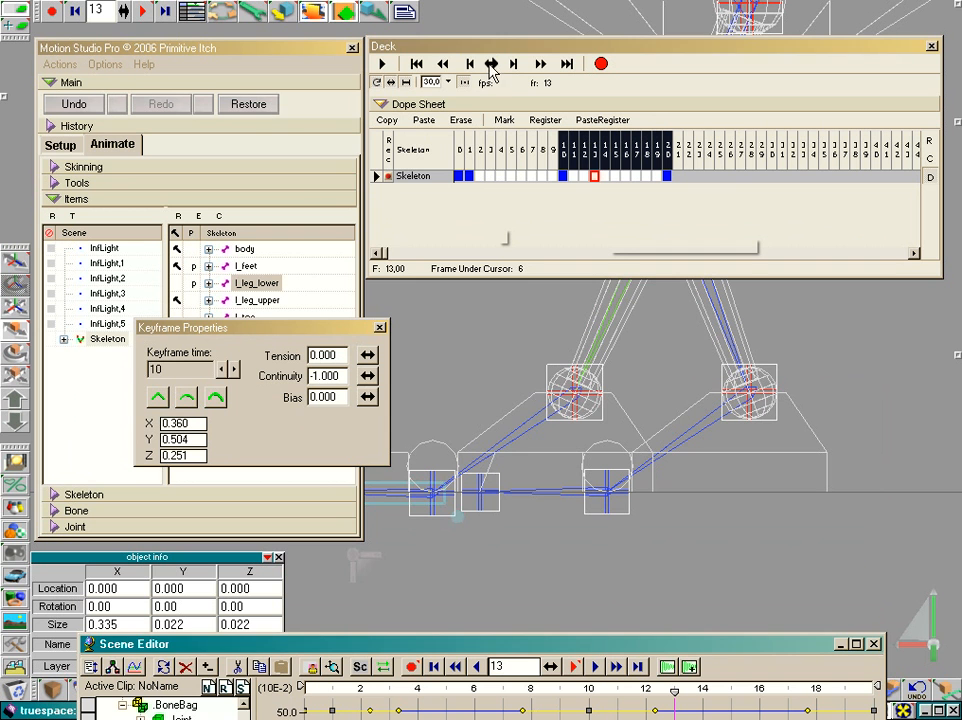
key("Left")
key("Left")
key("Left")
key("Left")
key("Left")
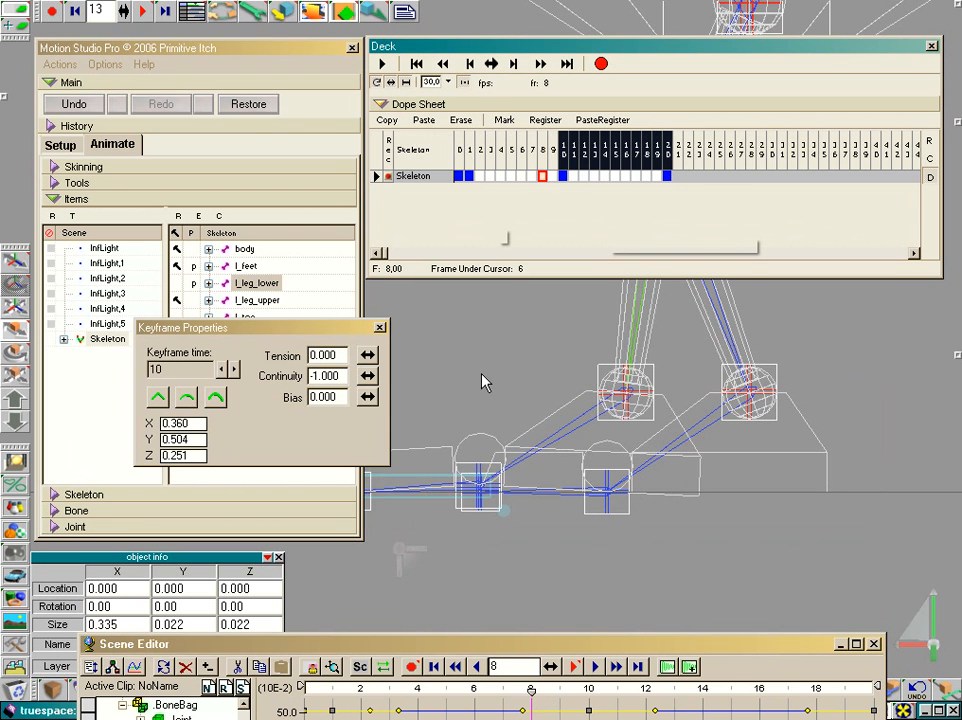
key("Right")
key("Right")
key("Right")
key("Left")
key("Left")
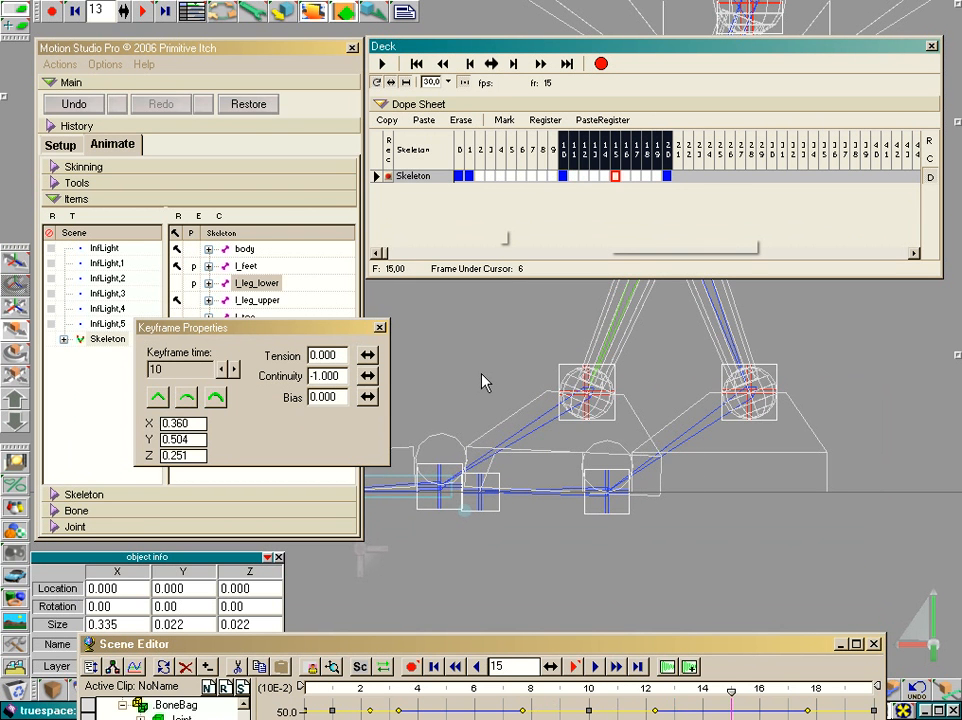
key("Right")
key("Right")
key("Right")
key("Right")
key("Right")
key("Left")
key("Left")
left_click(491, 64)
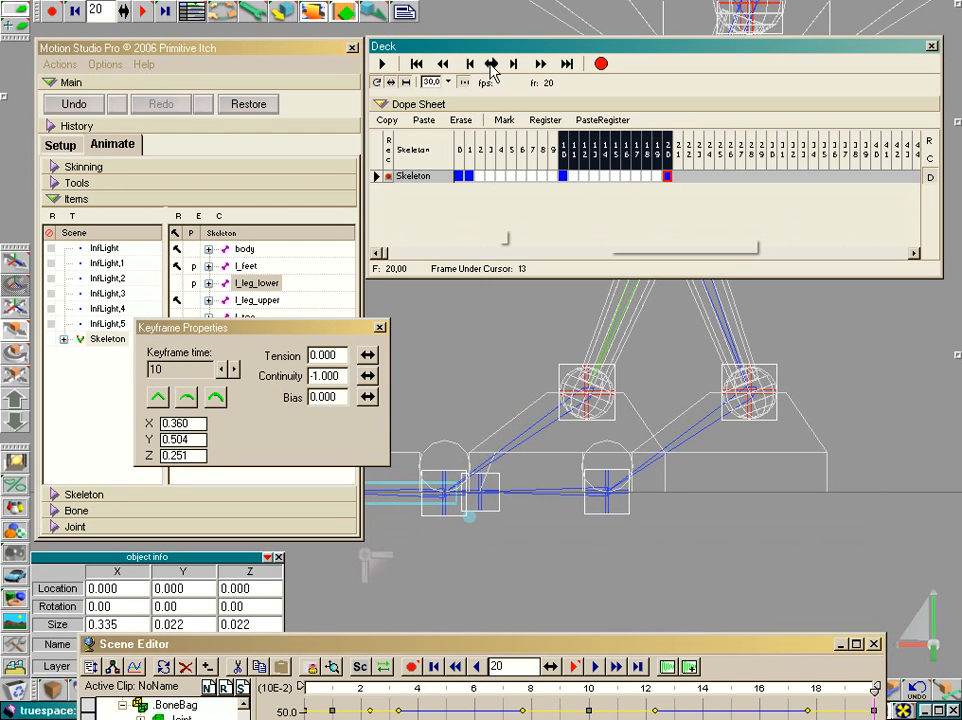
- Scrub back to frame 10 to check the foot's motion and close the keyframe properties and the Scene Editor
left_click_drag(492, 66, 483, 378)
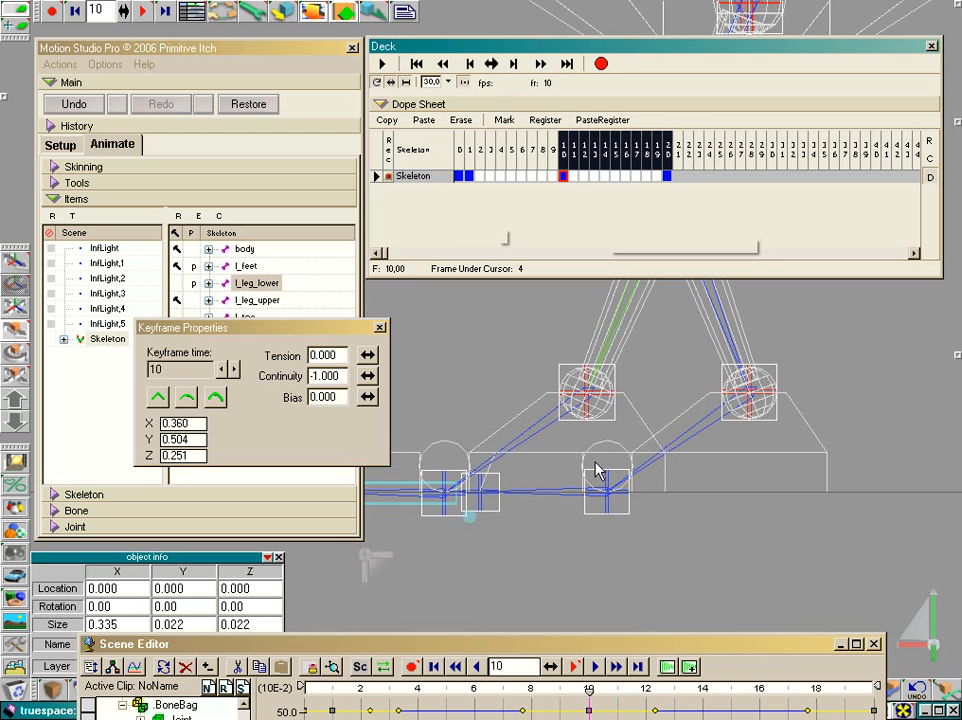
left_click_drag(770, 655, 770, 223)
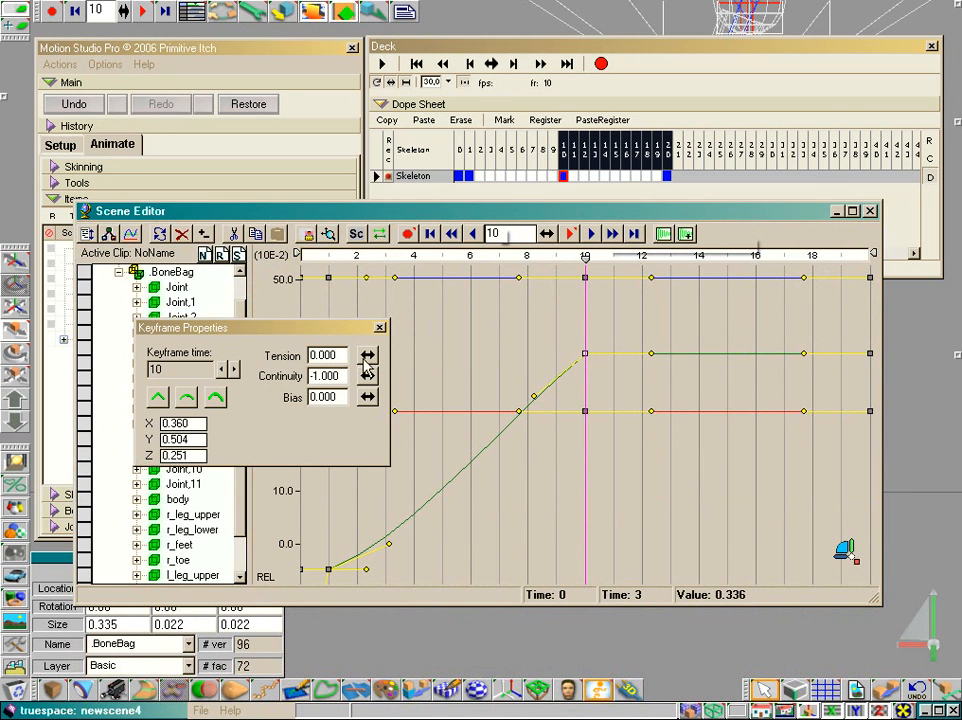
left_click(380, 327)
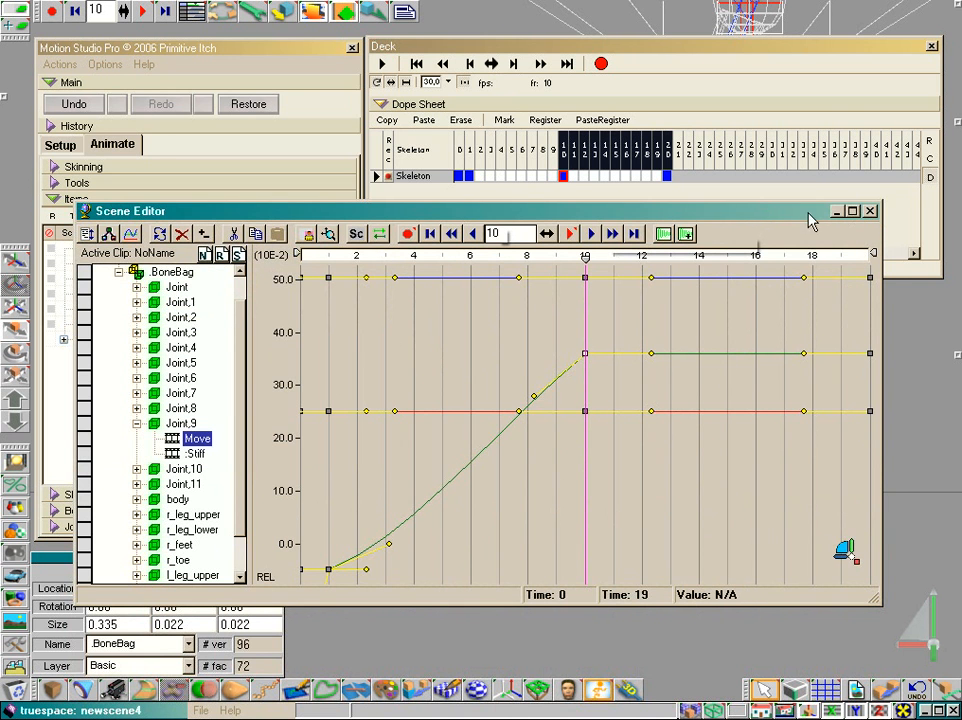
left_click(870, 212)
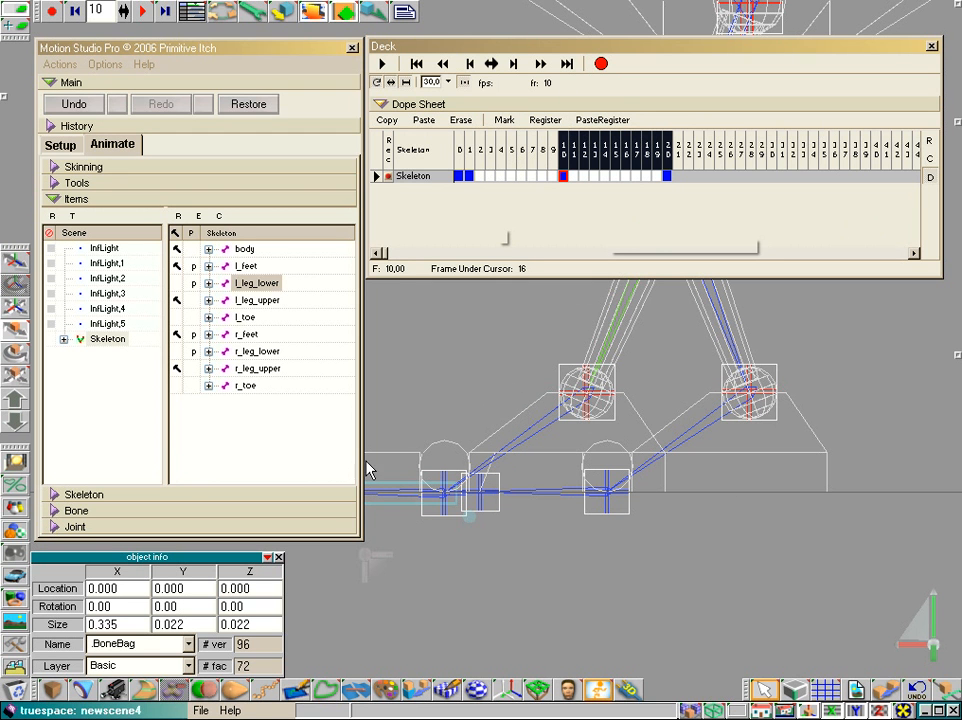
- At frame 0, turn on the Sharp option for the joints of l_leg_lower and l_feet
left_click(259, 285)
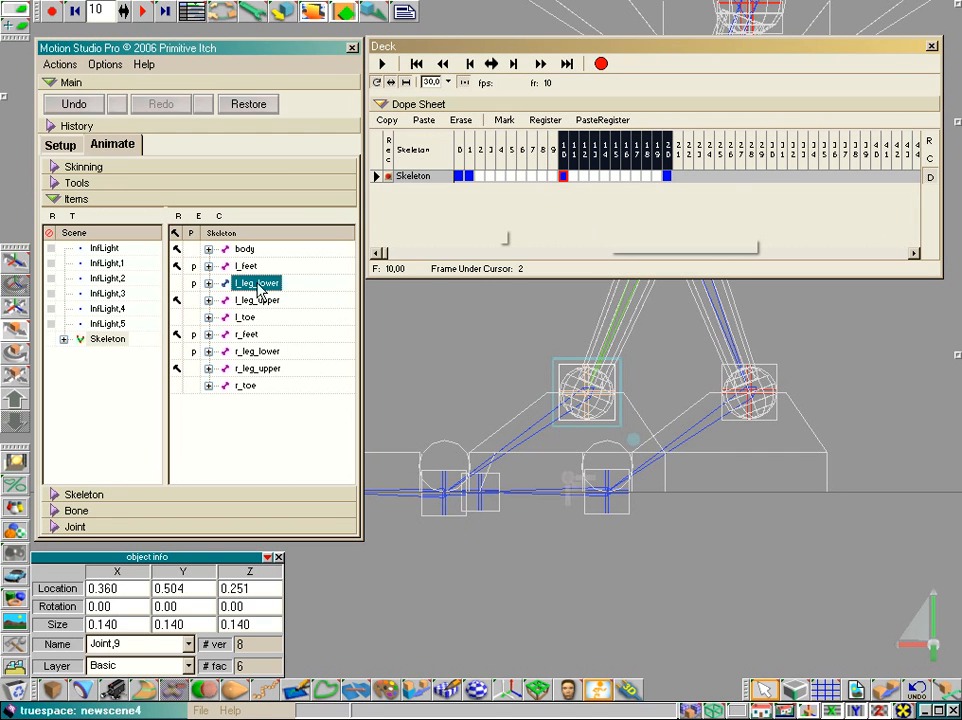
left_click(58, 527)
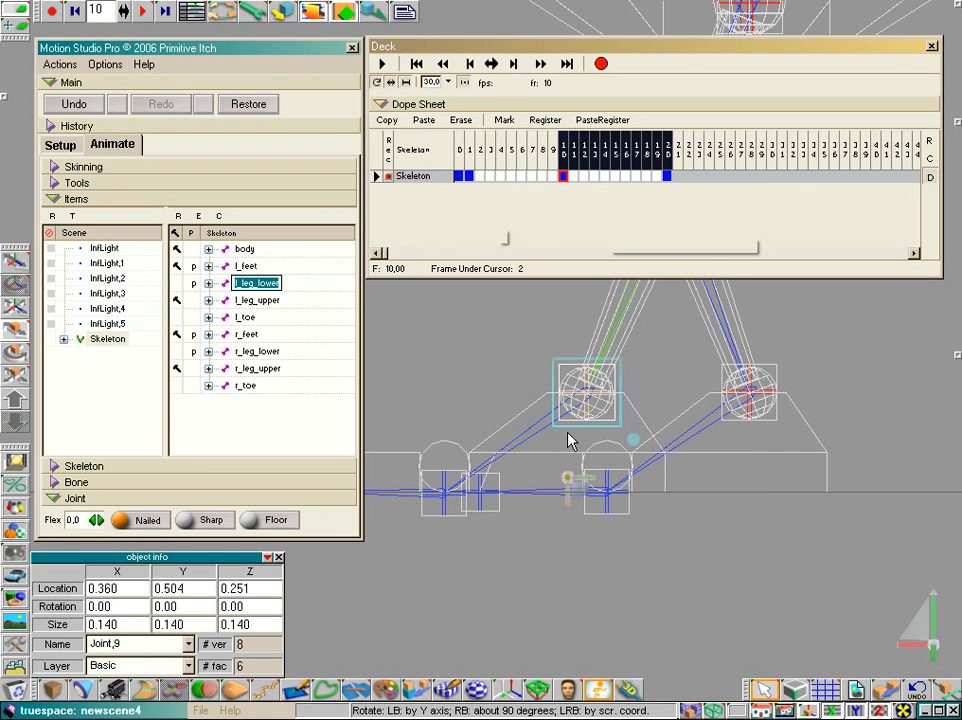
left_click(460, 150)
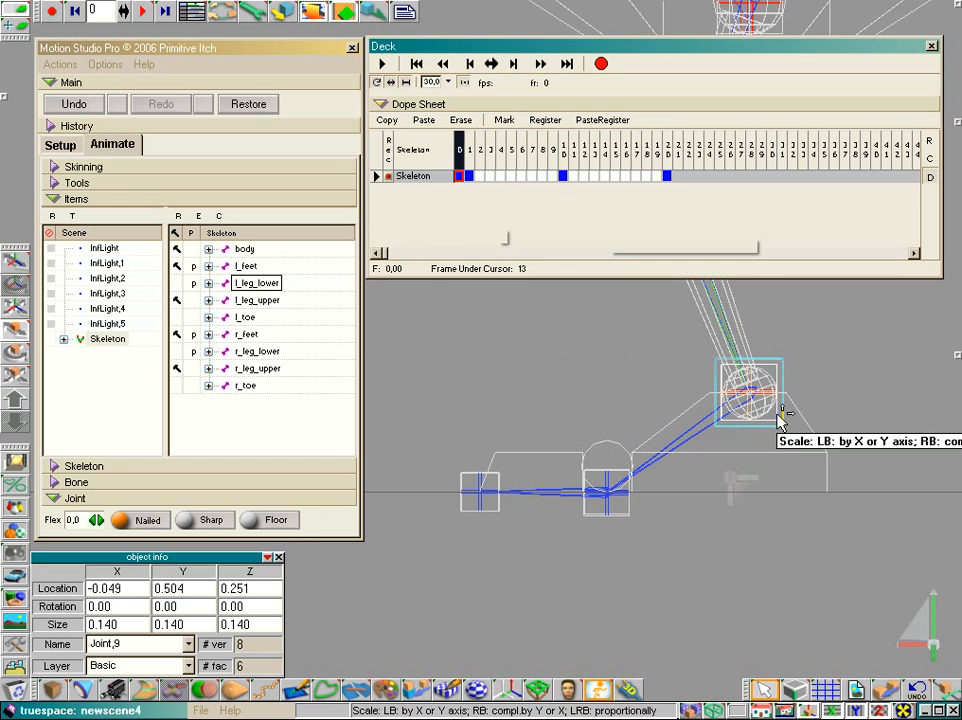
left_click(205, 523)
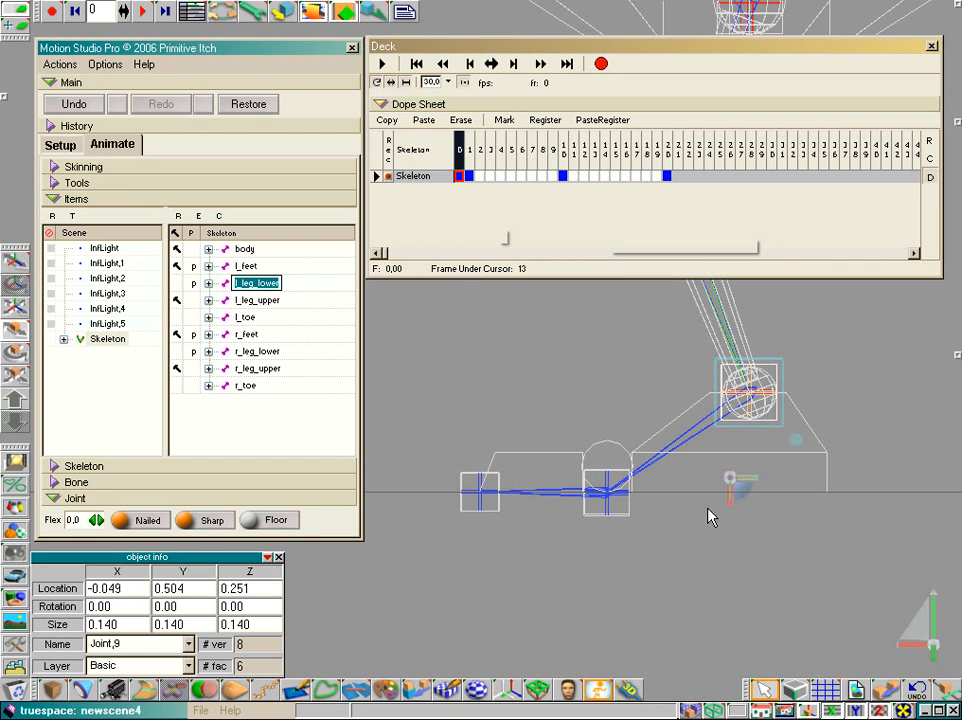
left_click(617, 500)
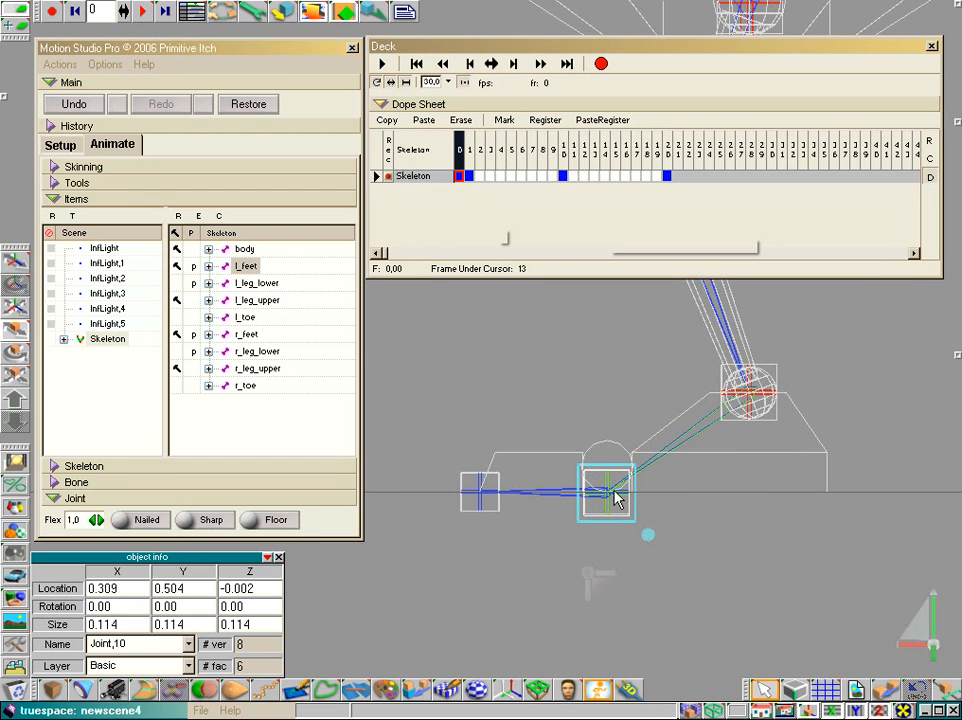
left_click(195, 524)
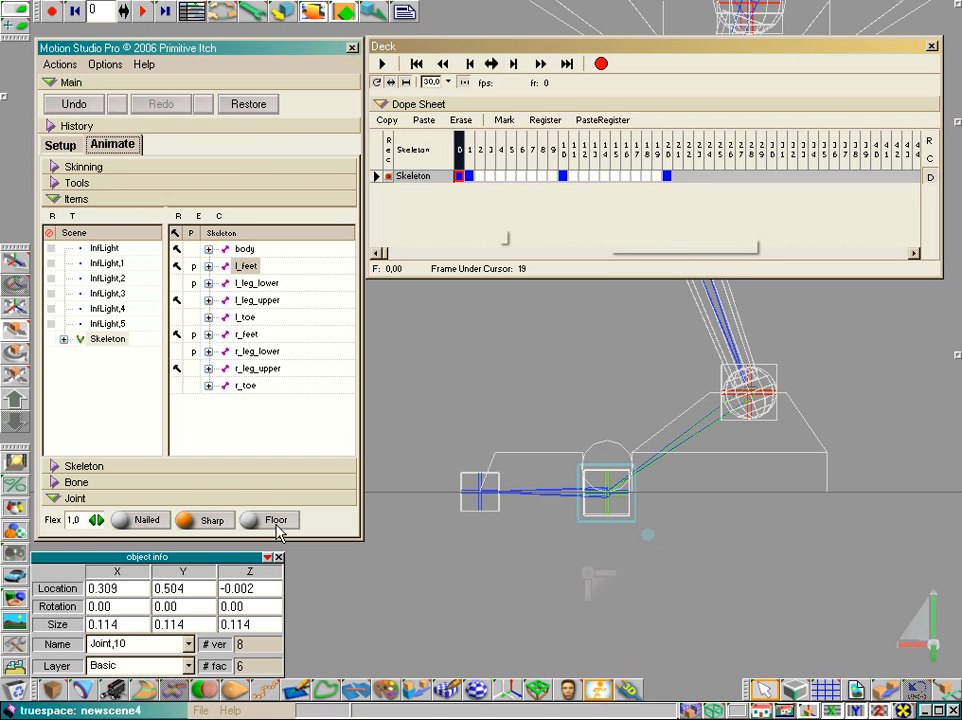
- Test the Sharp l_feet joint by moving it around the floor line, then restore the pose stored at frame 0
mouse_move(609, 464)
left_mouse_down()
mouse_move(593, 438)
mouse_move(618, 487)
mouse_move(598, 430)
mouse_move(622, 482)
mouse_move(596, 443)
mouse_move(617, 476)
left_mouse_up()
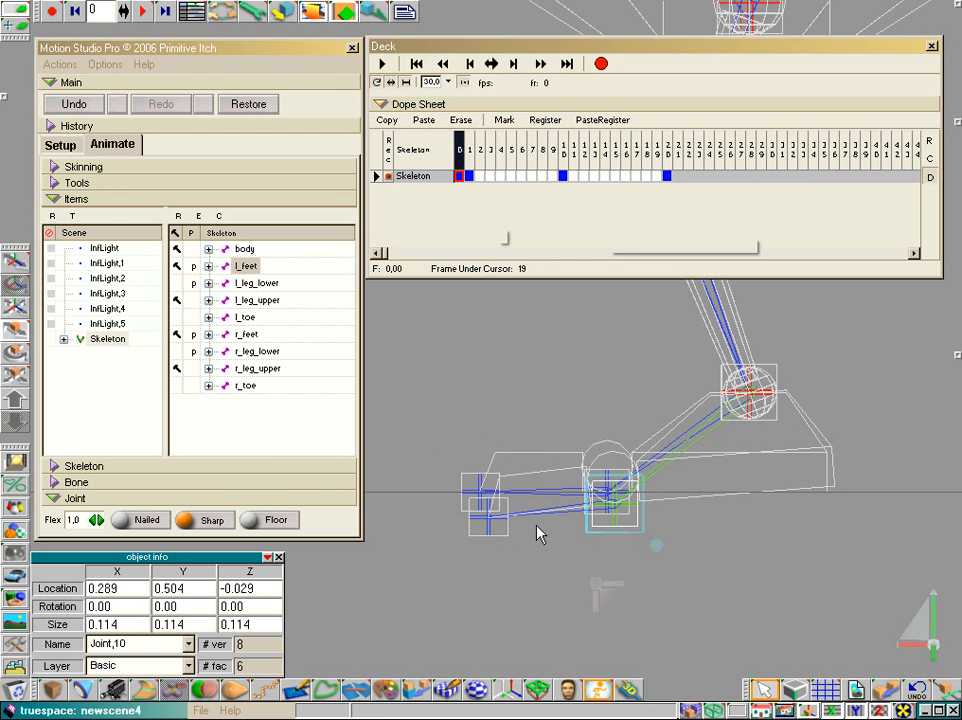
left_click_drag(603, 515, 597, 499)
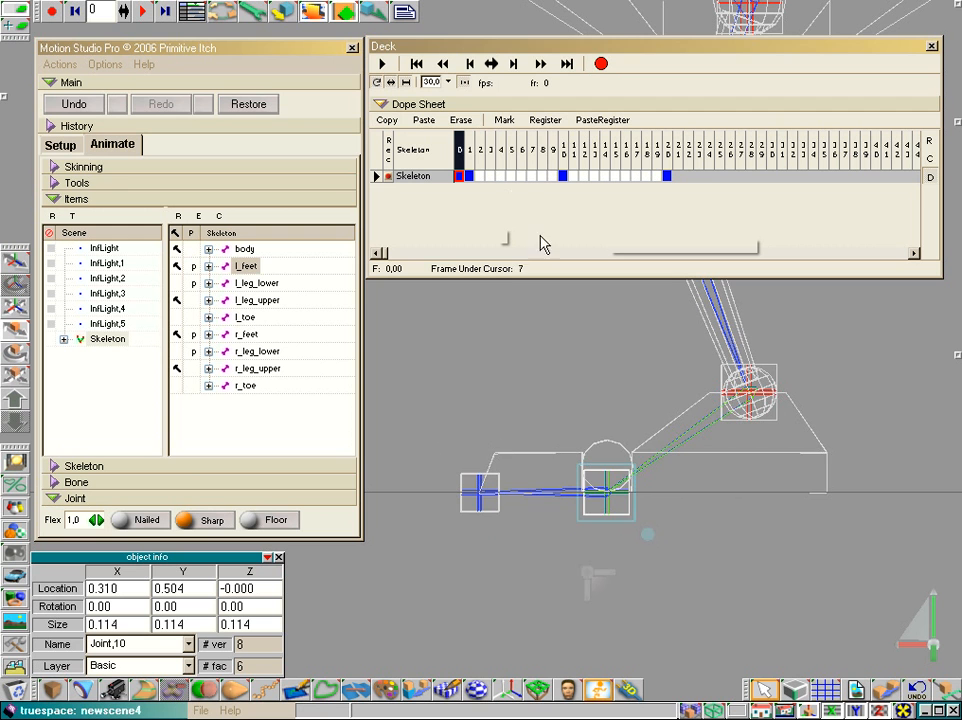
left_click(459, 148)
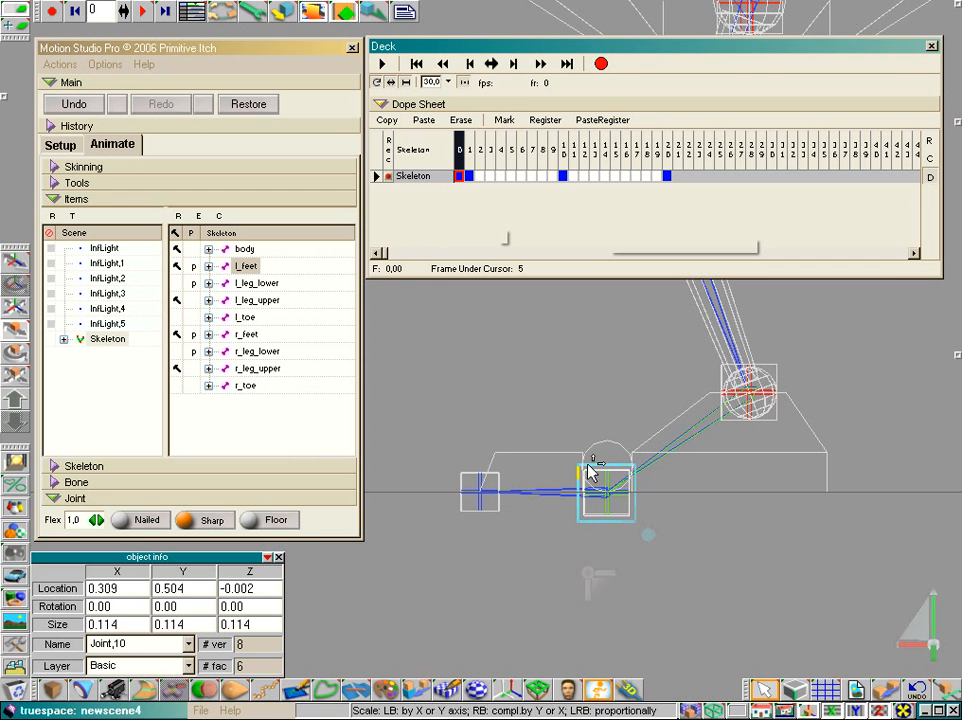
- Turn on the Floor option for the l_feet and l_leg_lower joints and test it by moving the foot to about X 0.06
left_click(255, 520)
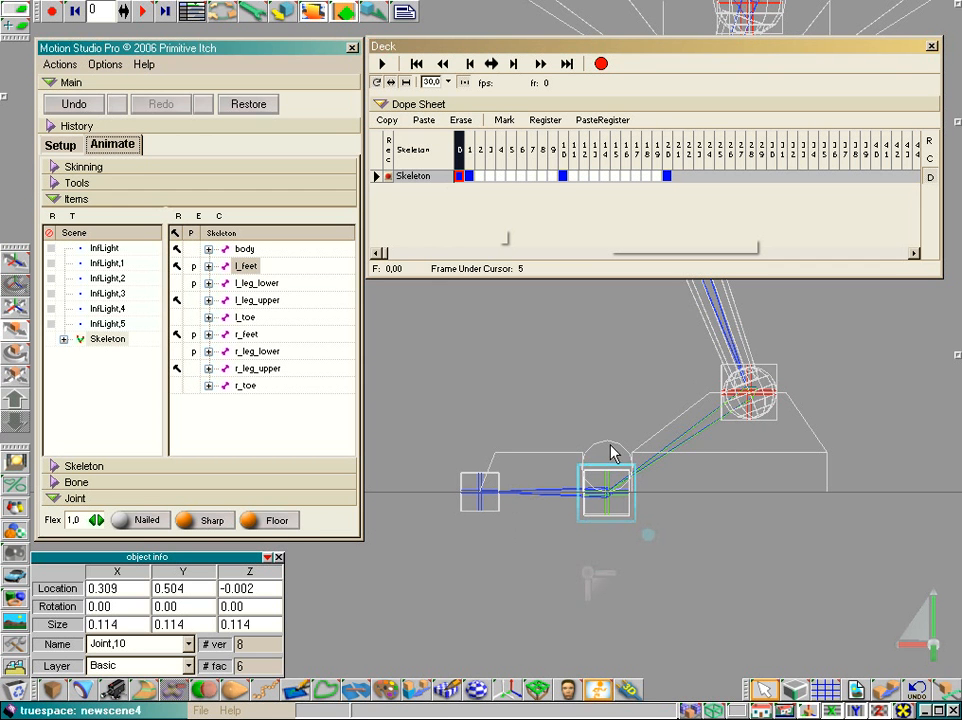
mouse_move(612, 451)
left_mouse_down()
mouse_move(620, 375)
mouse_move(601, 416)
mouse_move(610, 458)
mouse_move(600, 412)
mouse_move(610, 466)
left_mouse_up()
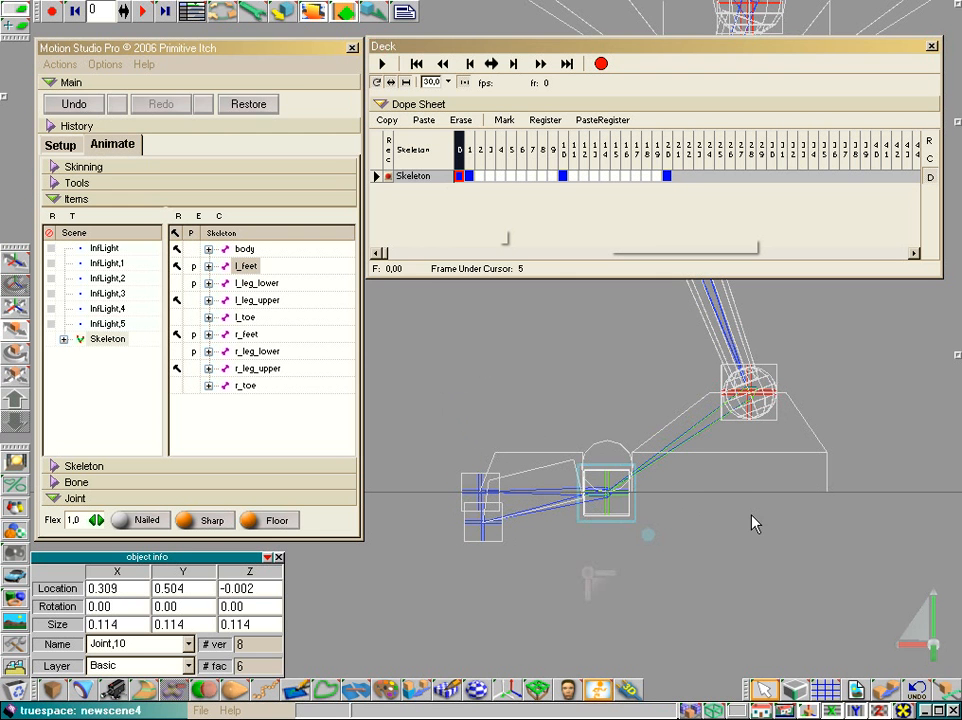
left_click(752, 399)
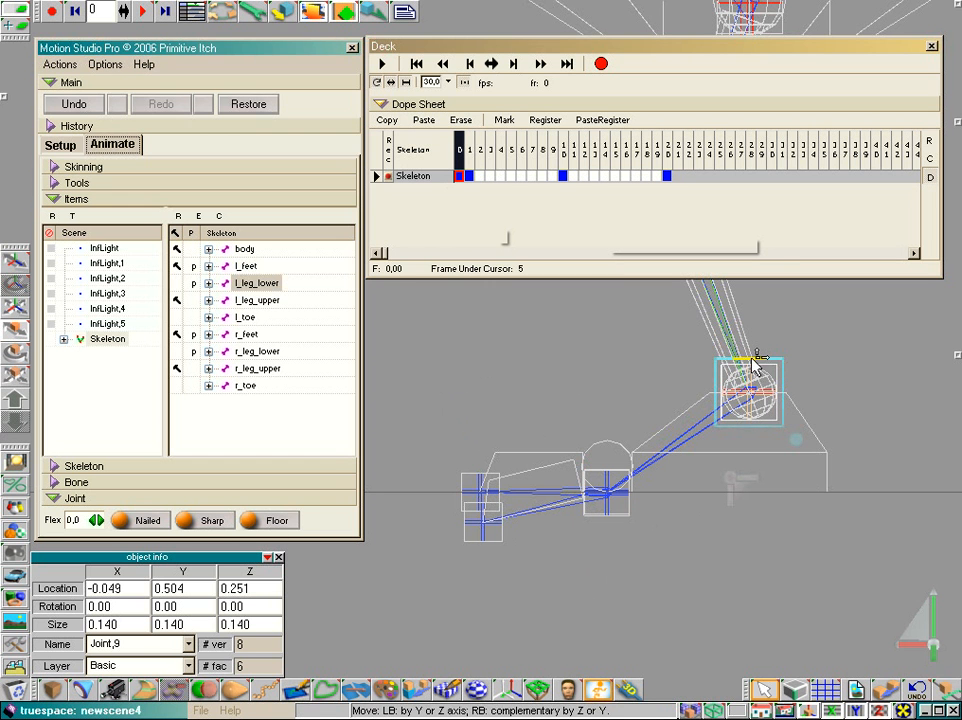
left_click_drag(756, 370, 714, 367)
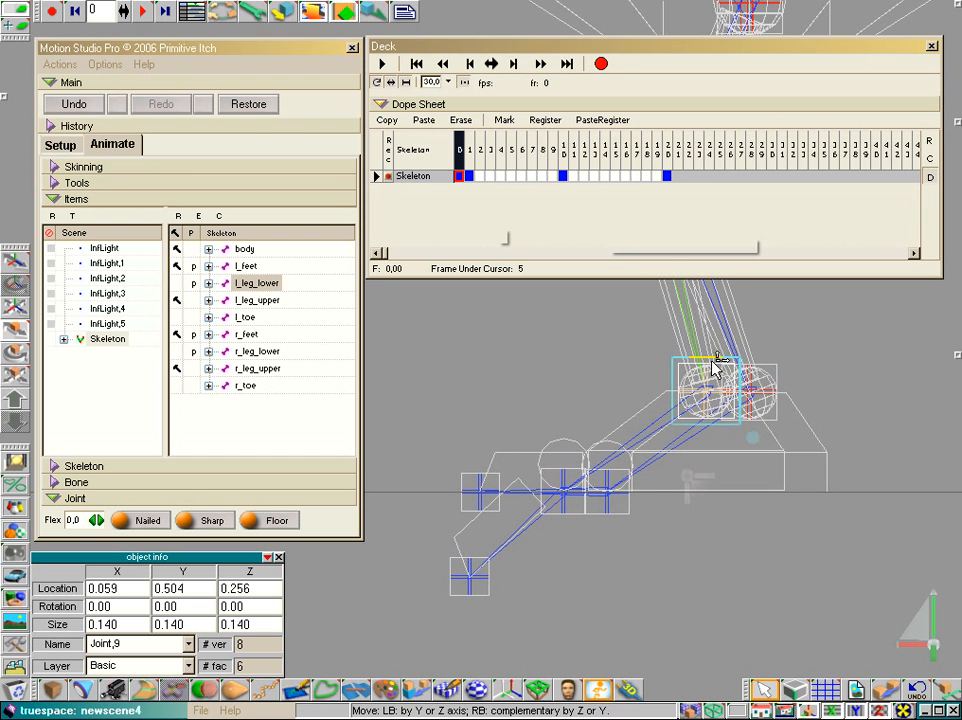